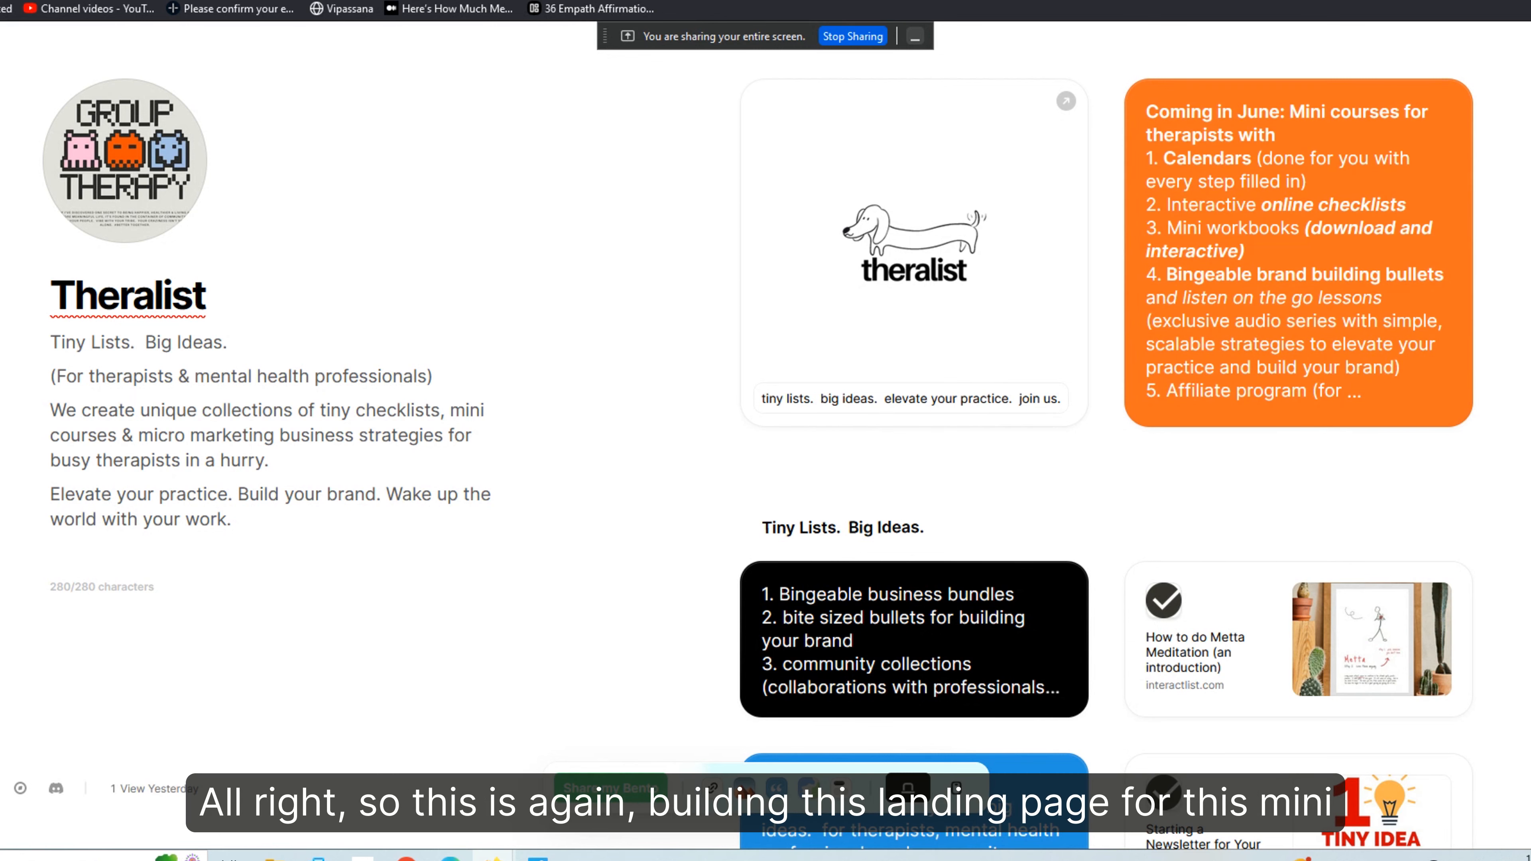
Look over the Theralist landing page's cards, from the logo and course announcement to the checklist links
{"action": "scroll", "coordinate": [1106, 437], "scroll_direction": "down", "scroll_amount": 15}
{"action": "scroll", "coordinate": [1096, 259], "scroll_direction": "up", "scroll_amount": 7}
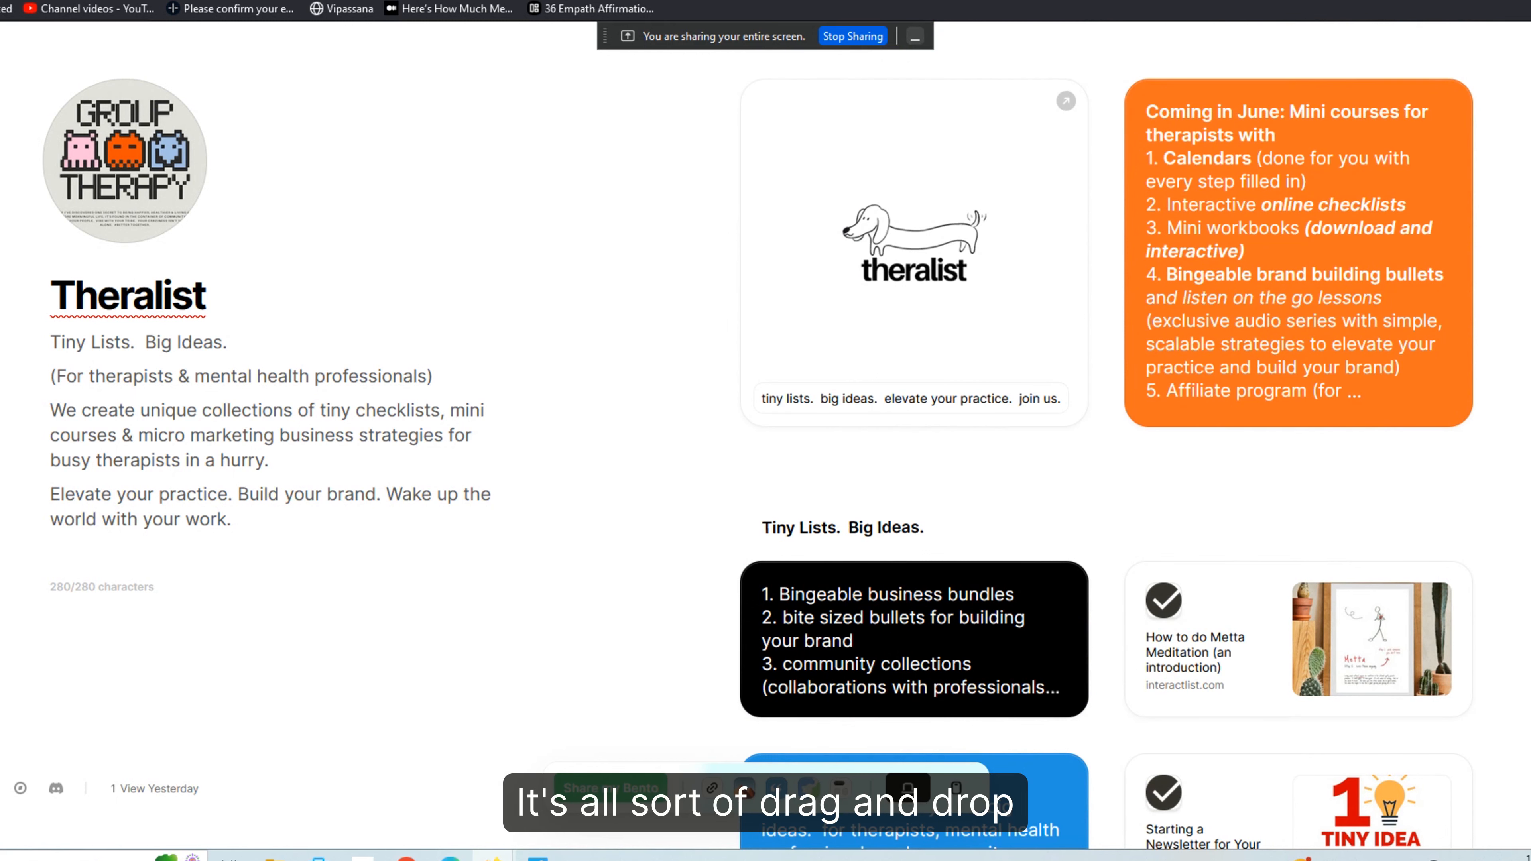
{"action": "scroll", "coordinate": [930, 393], "scroll_direction": "down", "scroll_amount": 3}
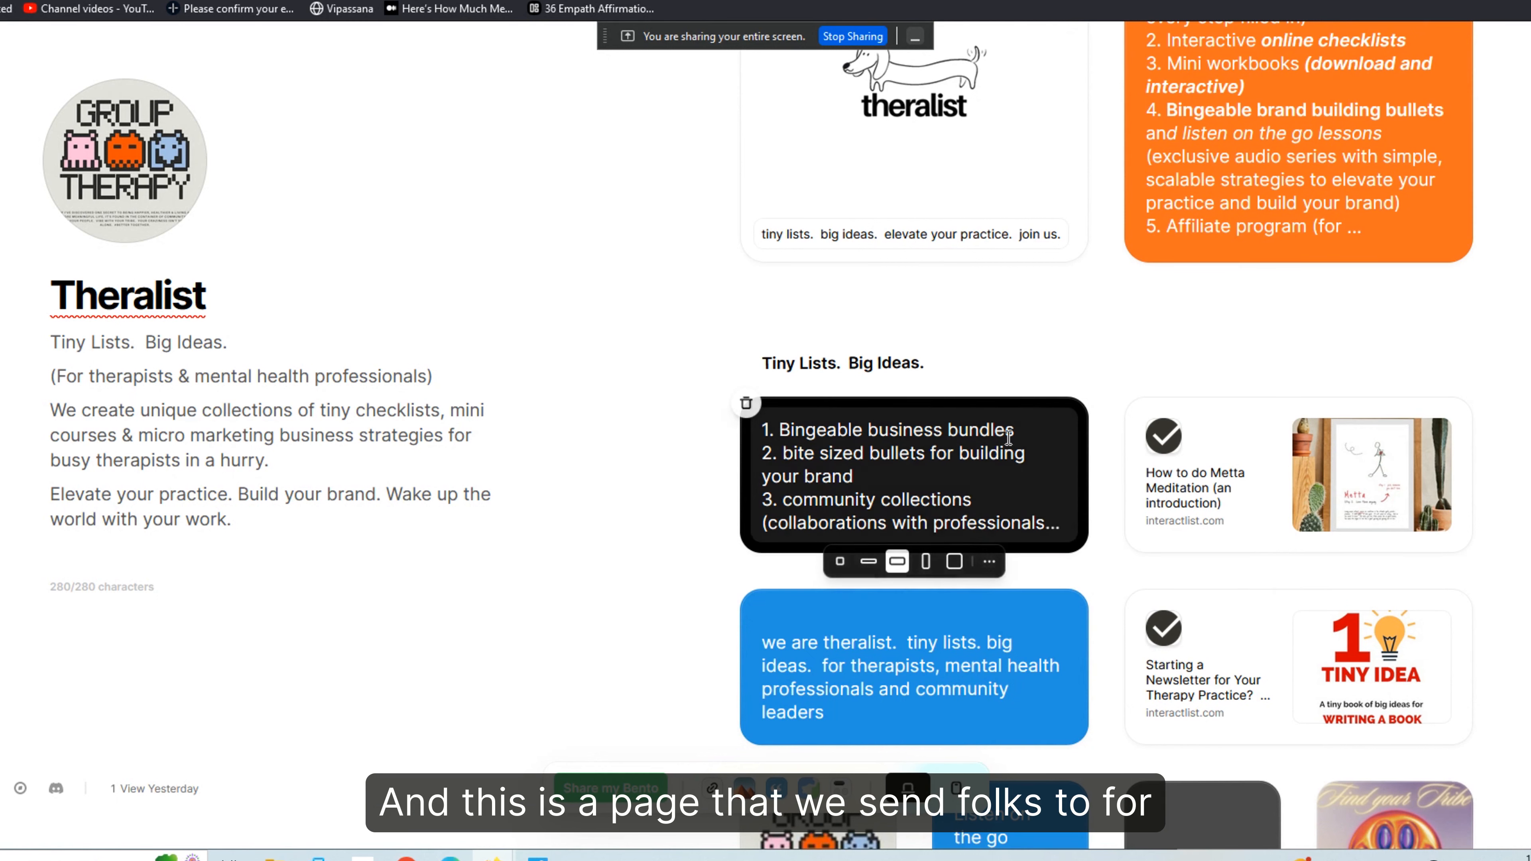
{"action": "scroll", "coordinate": [1106, 434], "scroll_direction": "up", "scroll_amount": 3}
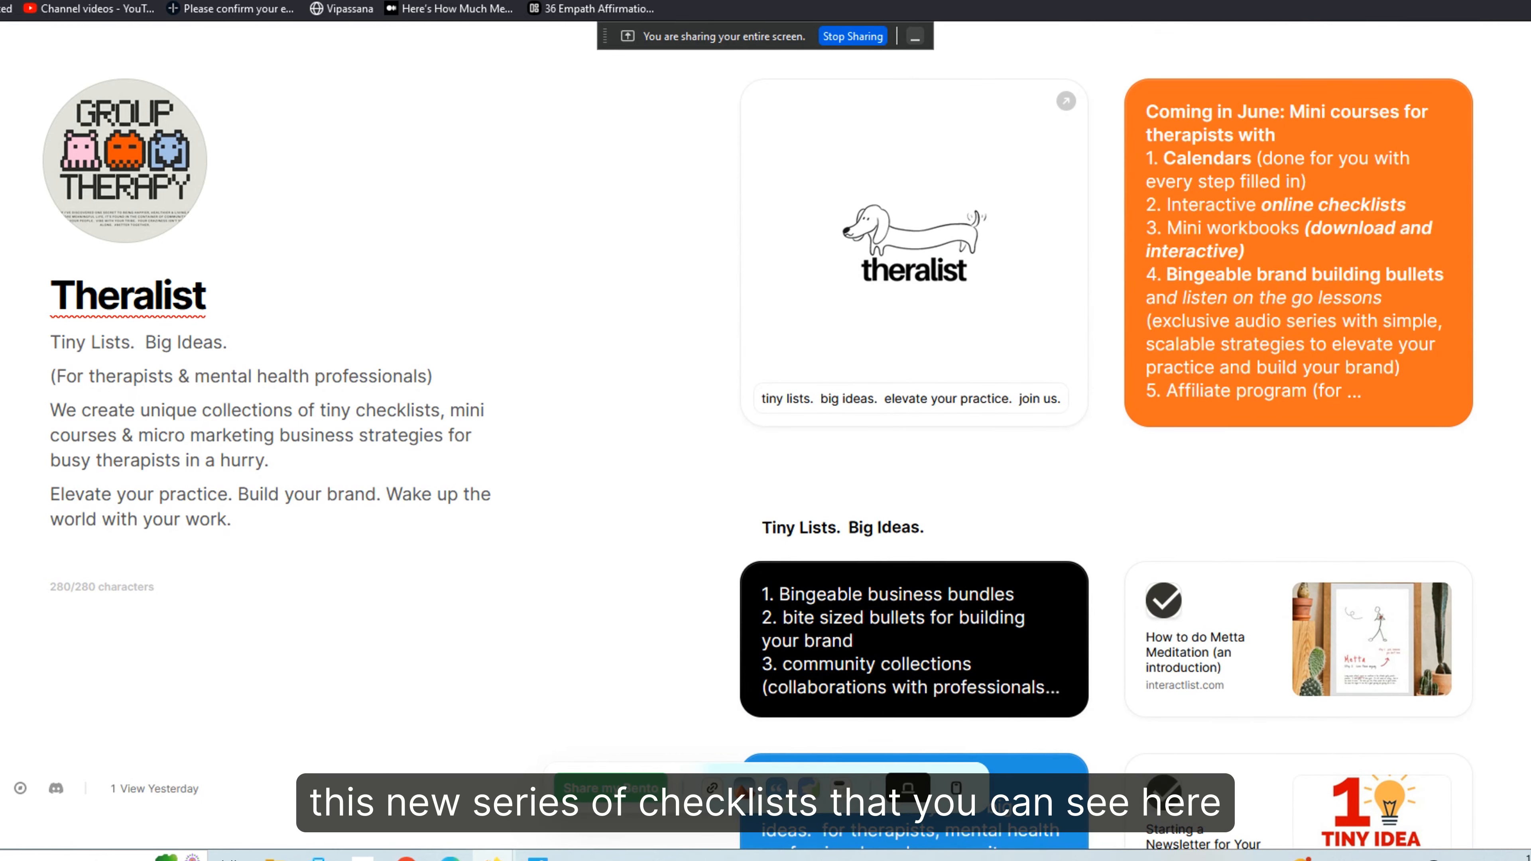
{"action": "scroll", "coordinate": [1278, 434], "scroll_direction": "down", "scroll_amount": 7}
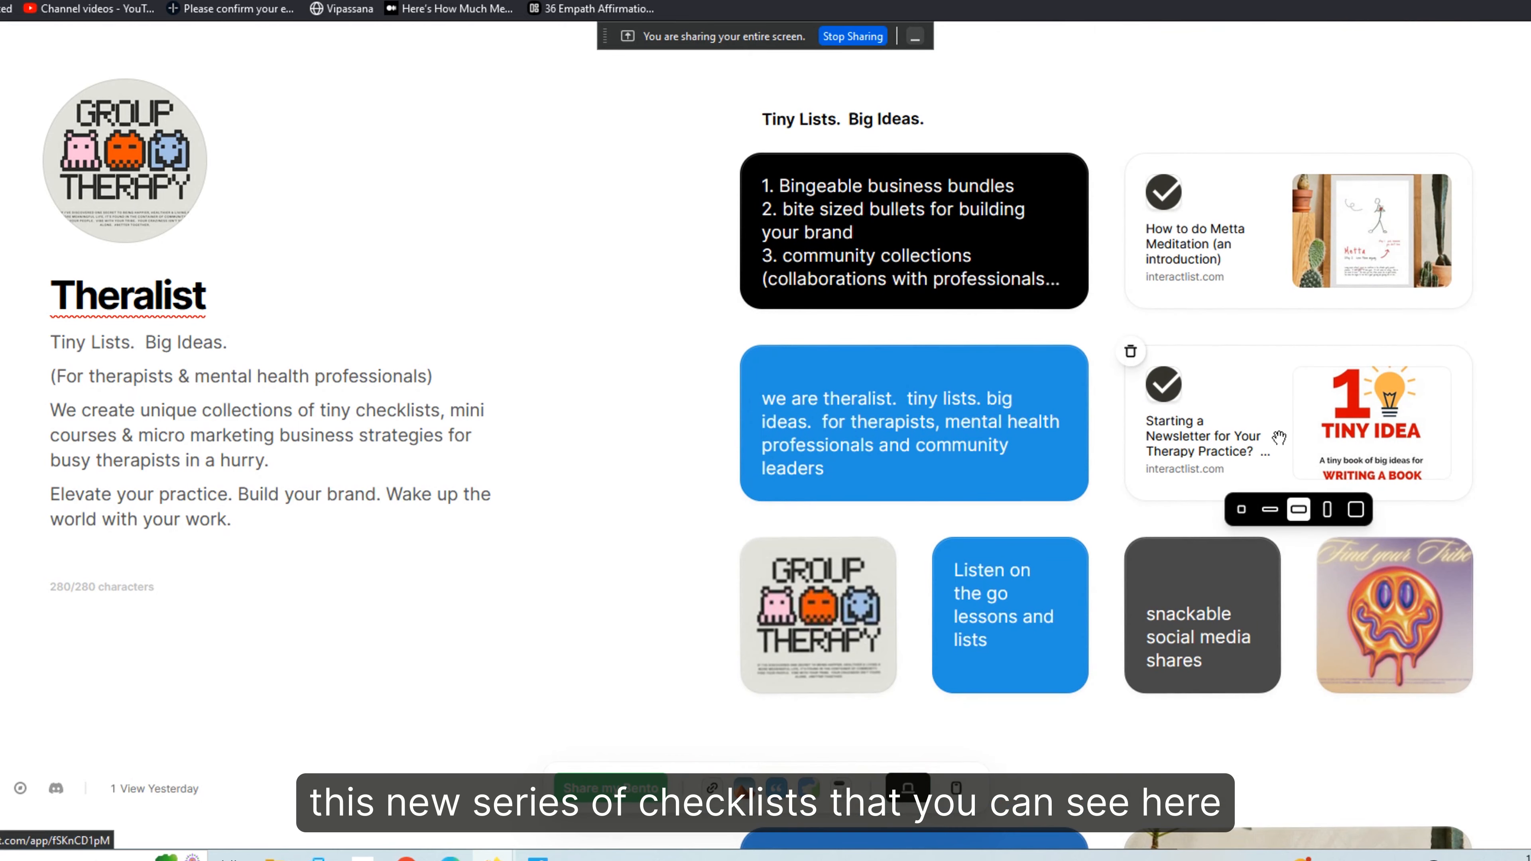
Open the checklist about starting a therapy practice newsletter from its card, skim its items, and close it
{"action": "left_click", "coordinate": [1281, 441]}
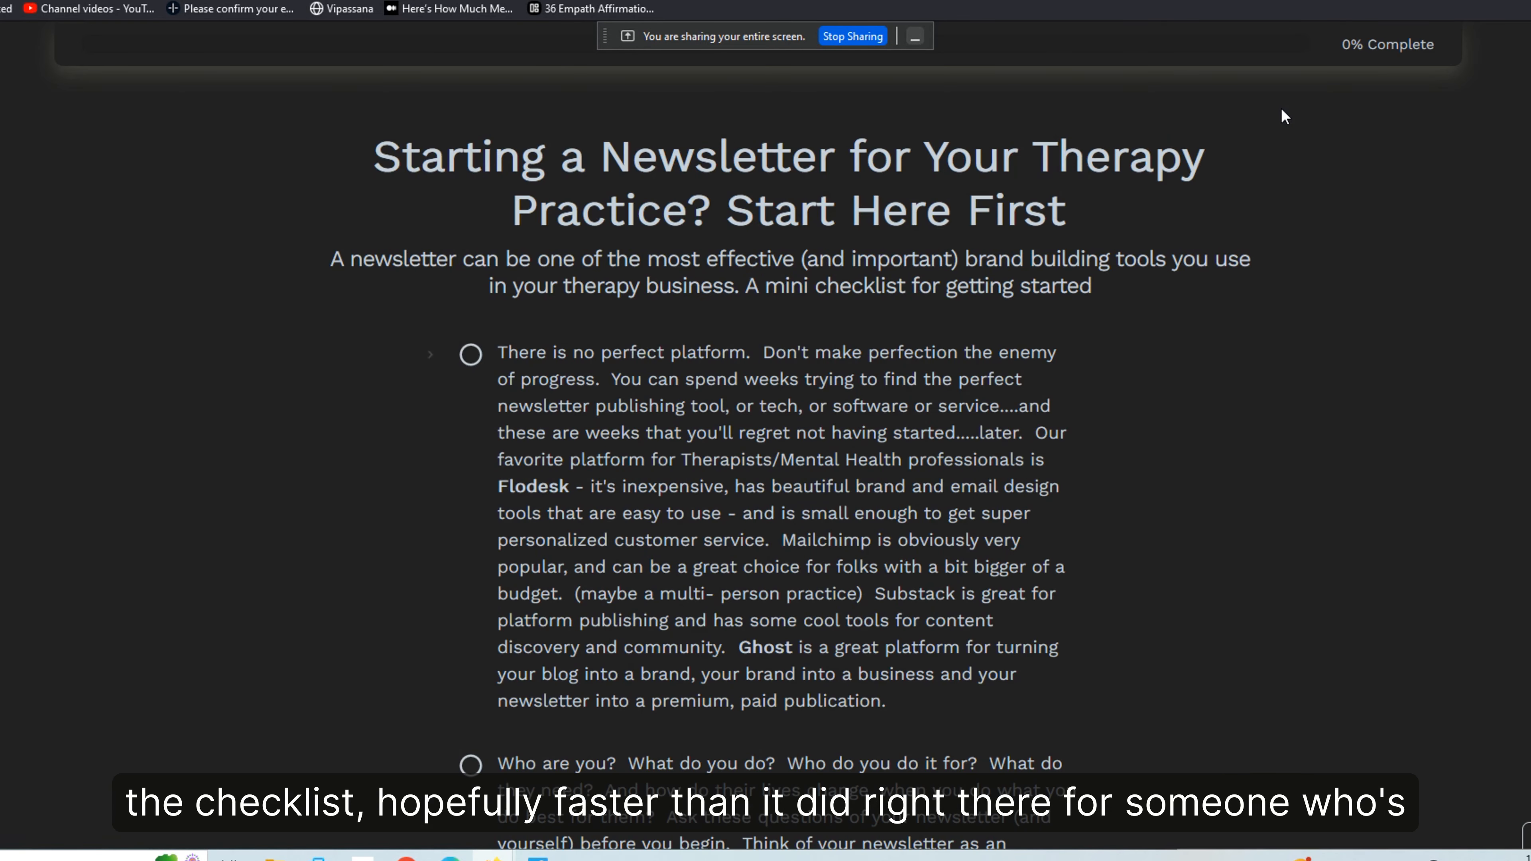
{"action": "scroll", "coordinate": [766, 423], "scroll_direction": "down", "scroll_amount": 7}
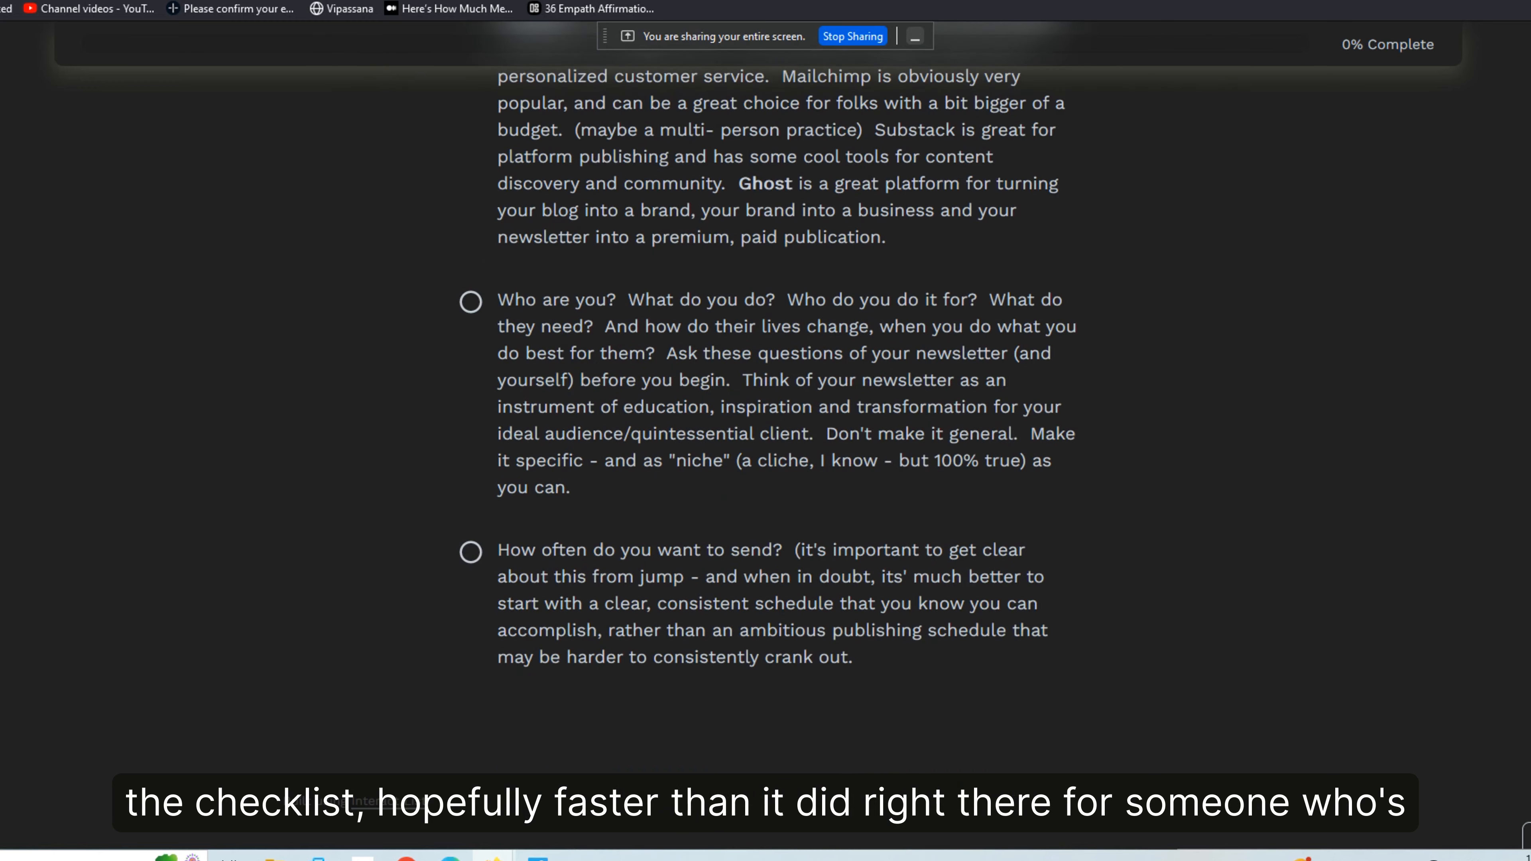
{"action": "scroll", "coordinate": [766, 422], "scroll_direction": "up", "scroll_amount": 7}
{"action": "key", "text": "ctrl+w"}
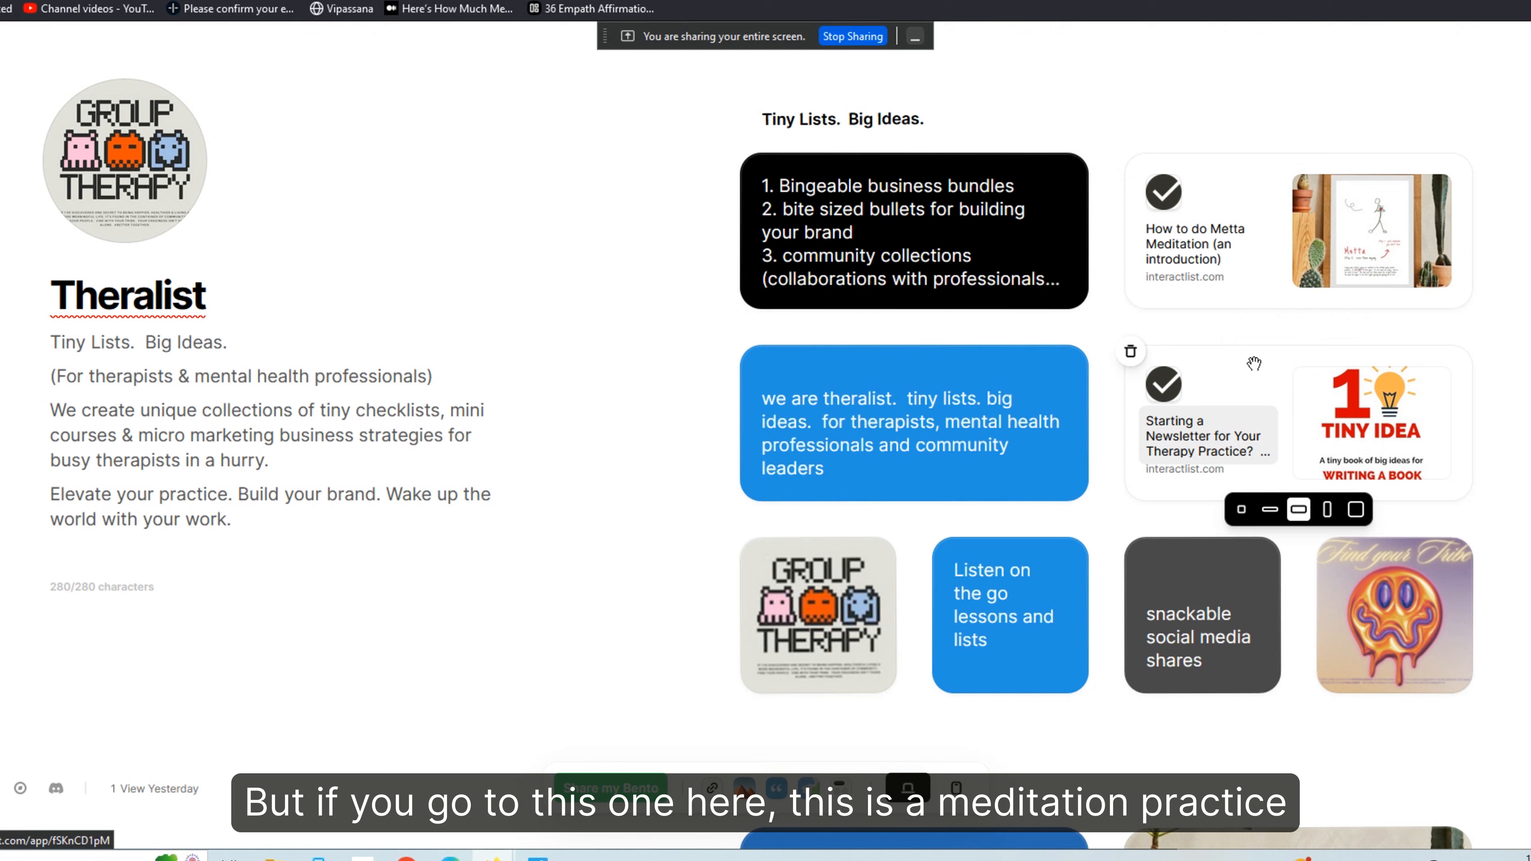
Open the "How to do Metta Meditation (an introduction)" checklist from its card and skim its items
{"action": "mouse_move", "coordinate": [1257, 268]}
{"action": "left_click", "coordinate": [1347, 223]}
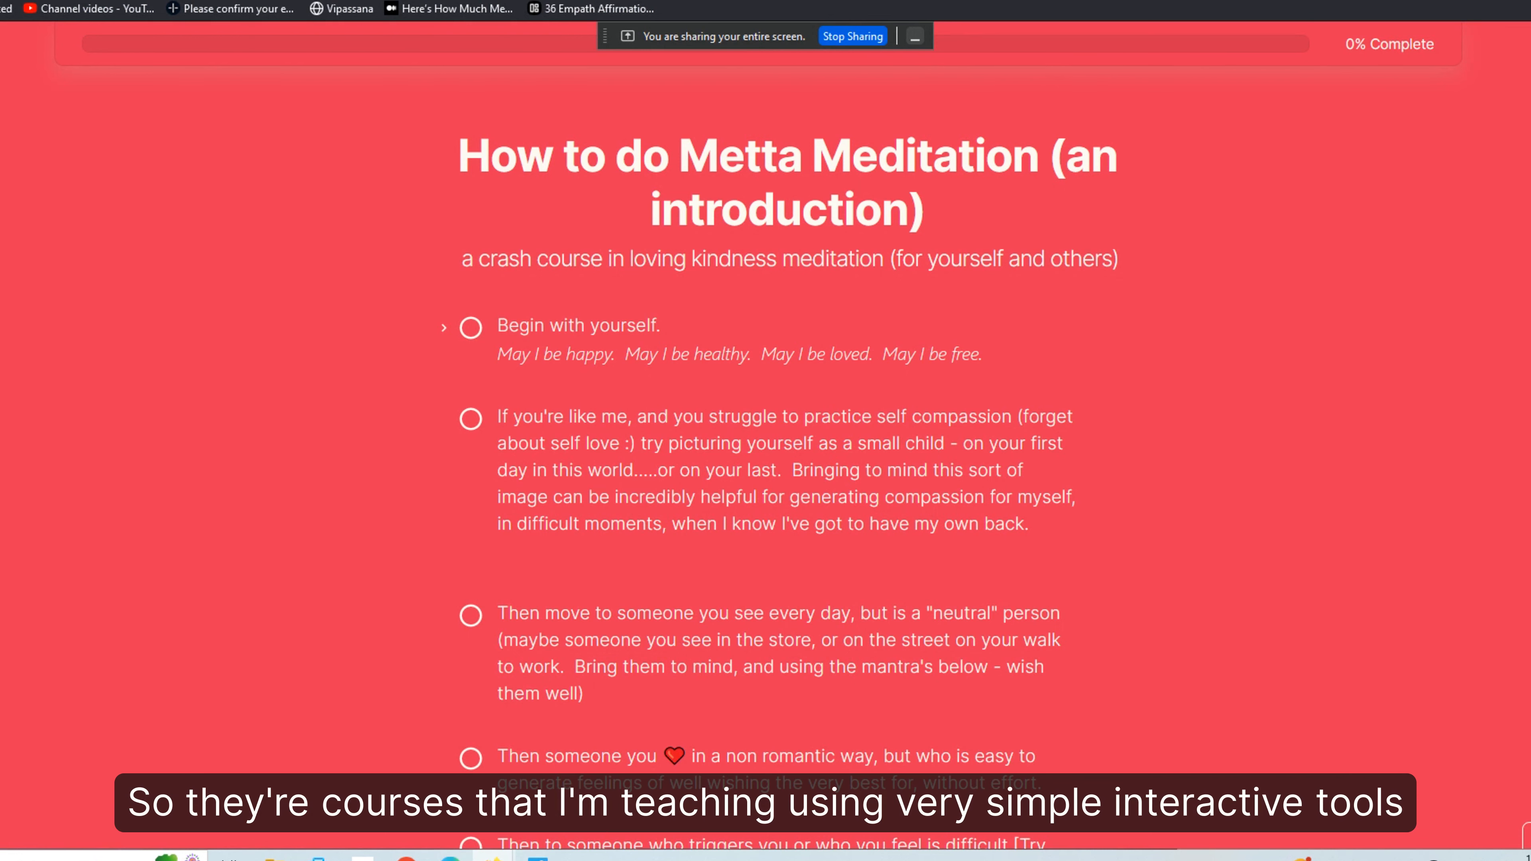
{"action": "scroll", "coordinate": [1010, 731], "scroll_direction": "down", "scroll_amount": 10}
{"action": "scroll", "coordinate": [1010, 731], "scroll_direction": "up", "scroll_amount": 8}
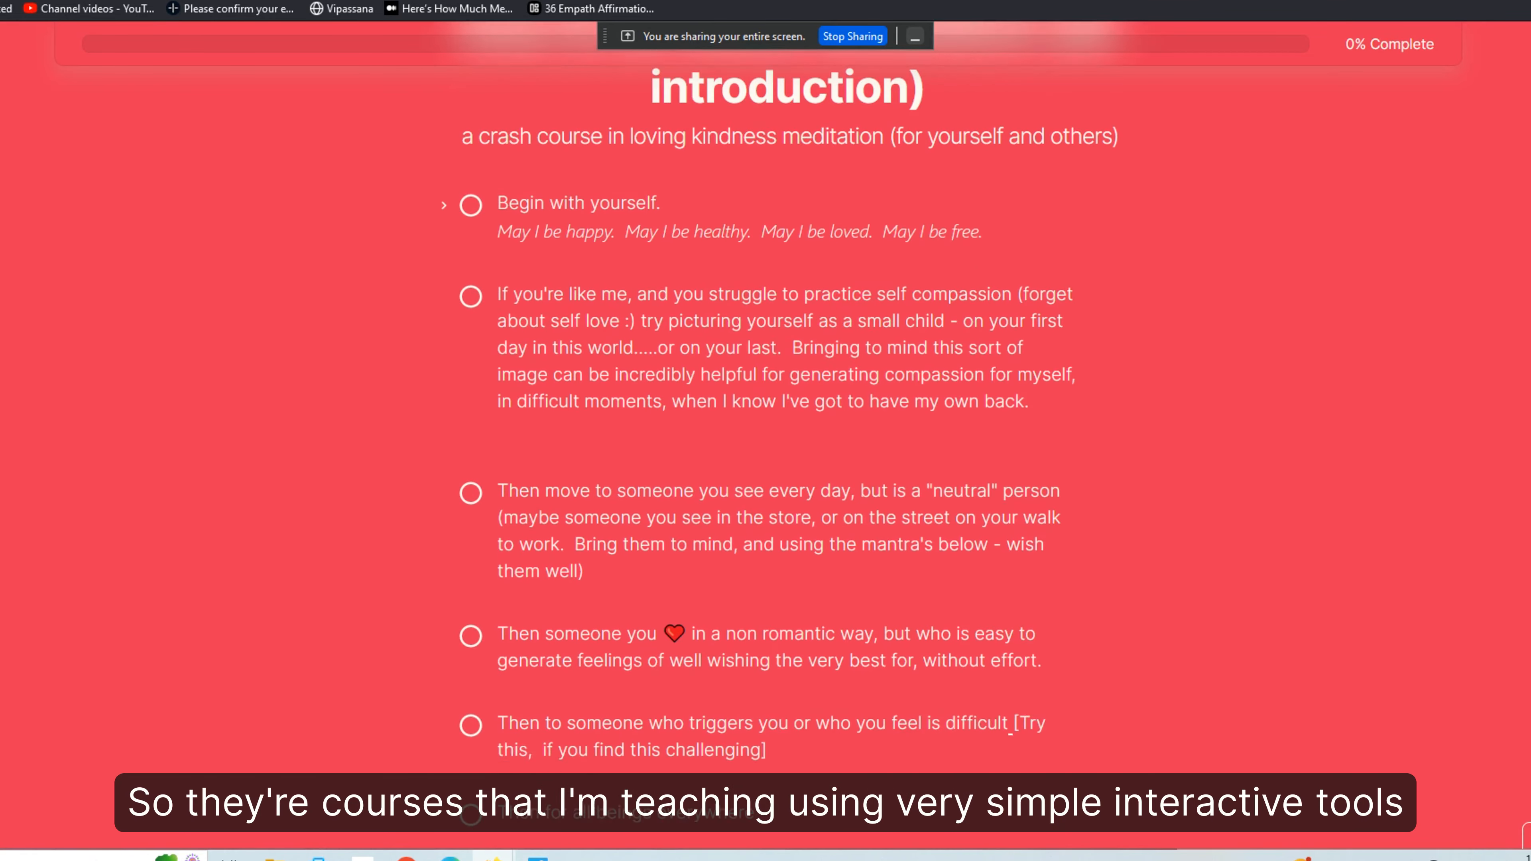
Check off the Metta checklist items from "If you're like me" through "May you be free"
{"action": "left_click", "coordinate": [470, 309]}
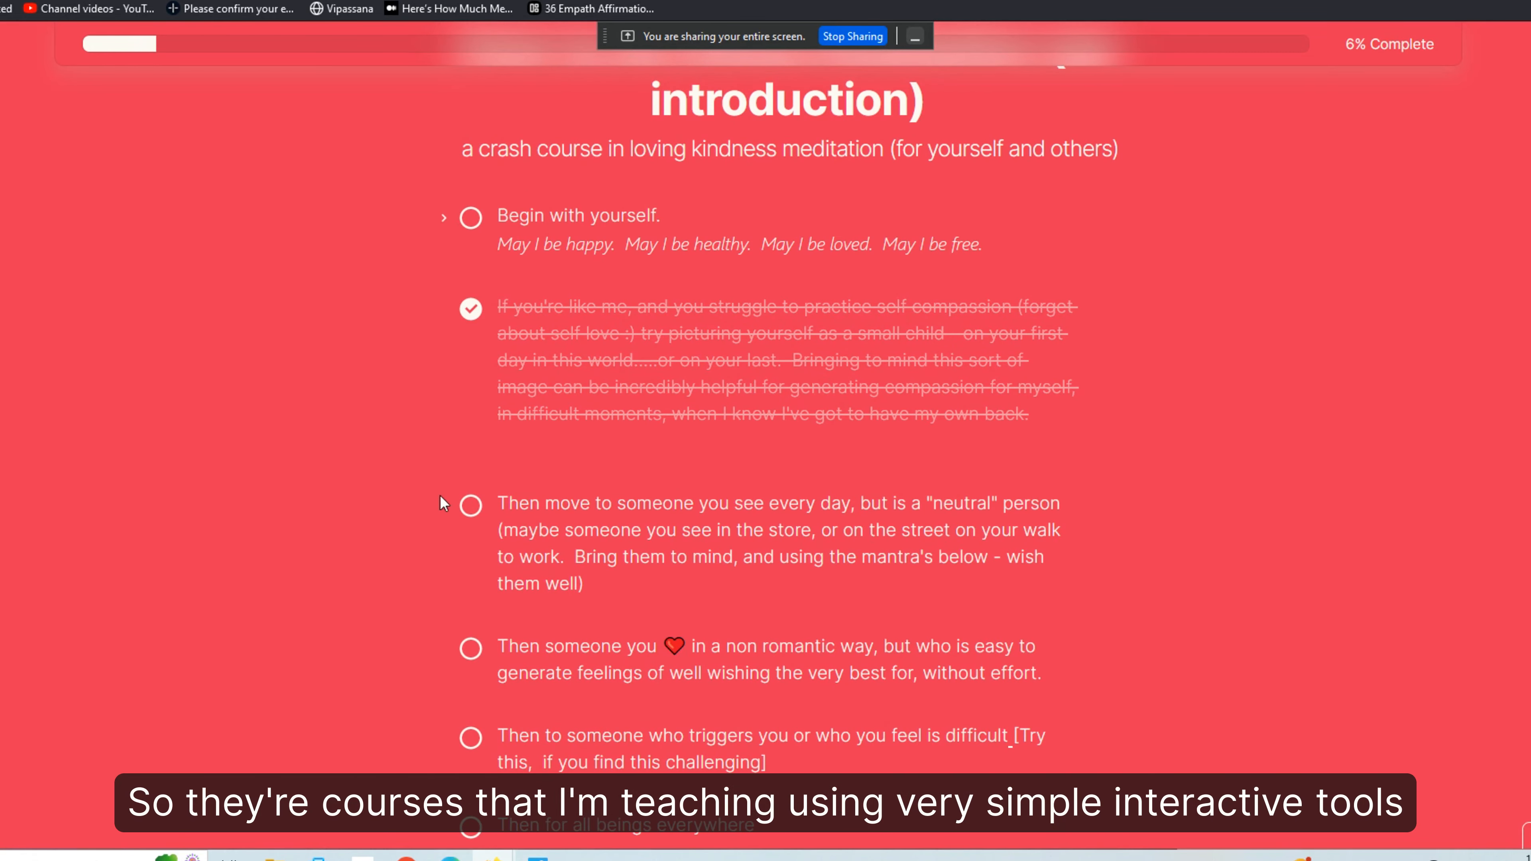
{"action": "left_click", "coordinate": [470, 506]}
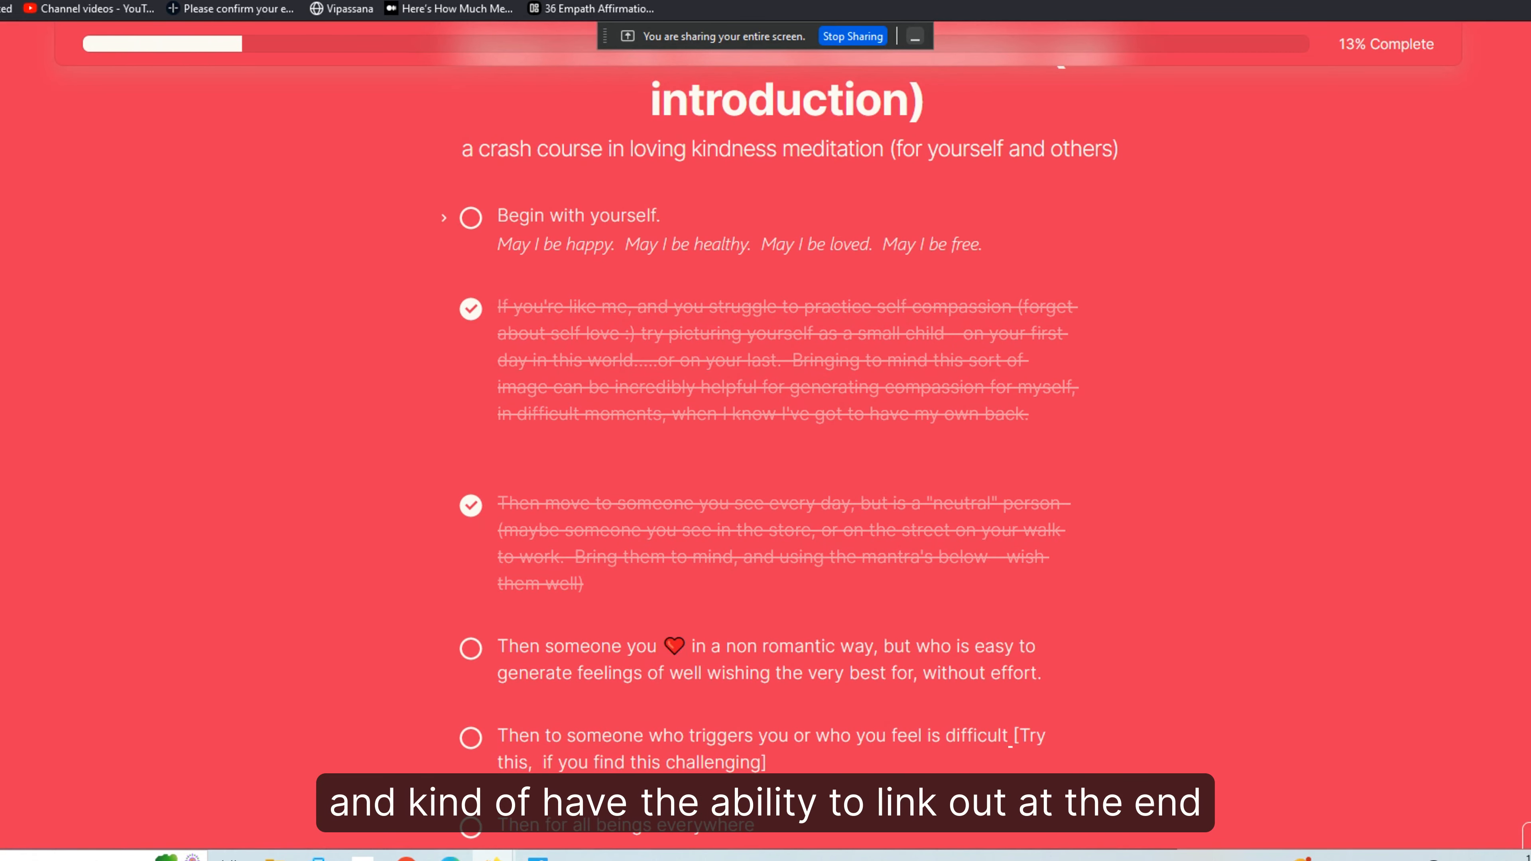
{"action": "scroll", "coordinate": [557, 450], "scroll_direction": "down", "scroll_amount": 4}
{"action": "left_click", "coordinate": [470, 394]}
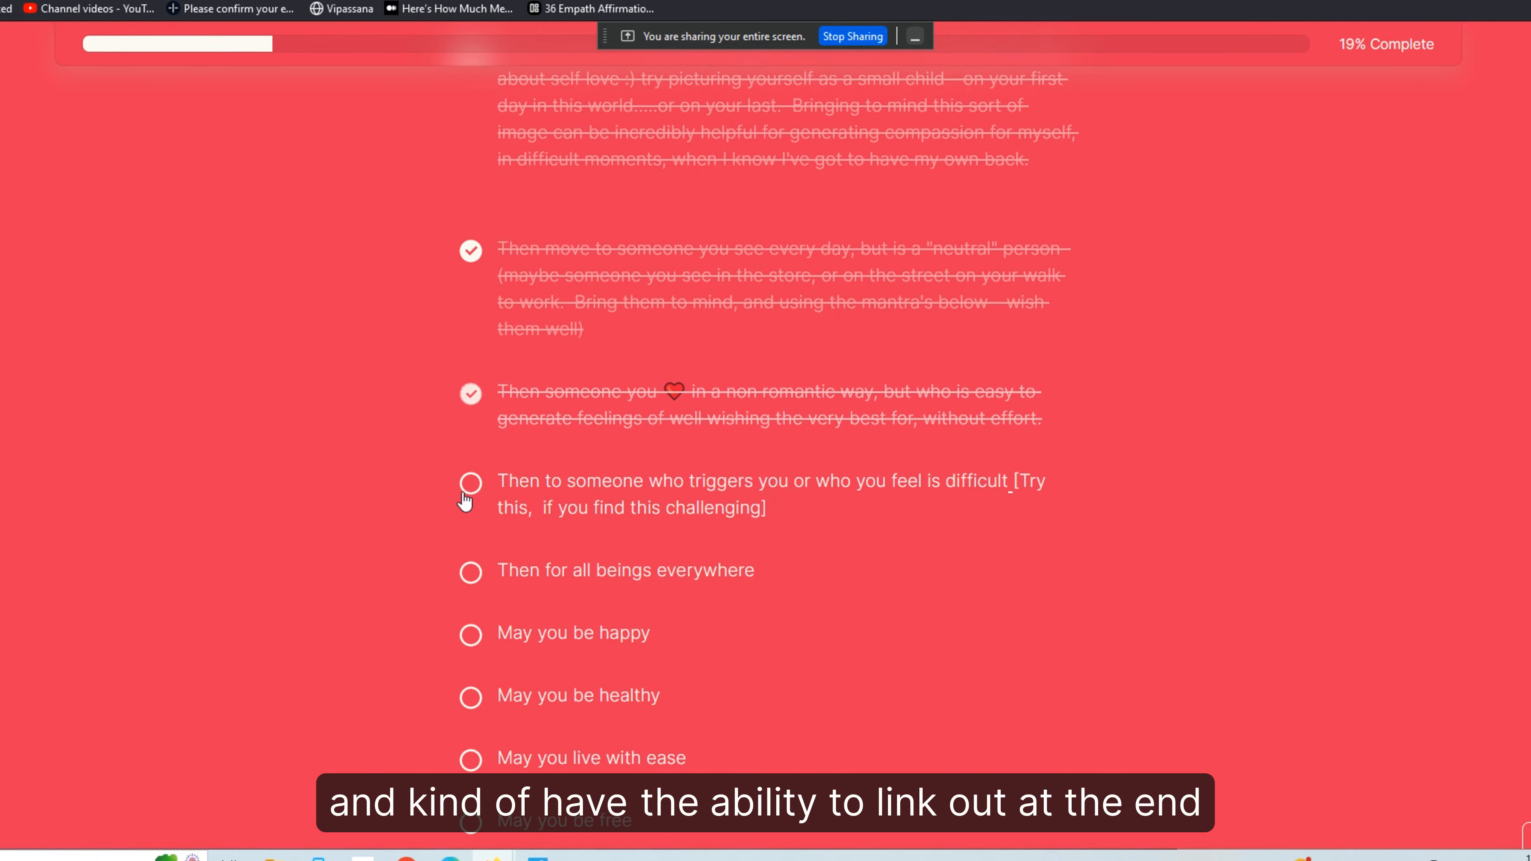
{"action": "left_click", "coordinate": [471, 510]}
{"action": "left_click", "coordinate": [468, 574]}
{"action": "left_click", "coordinate": [469, 635]}
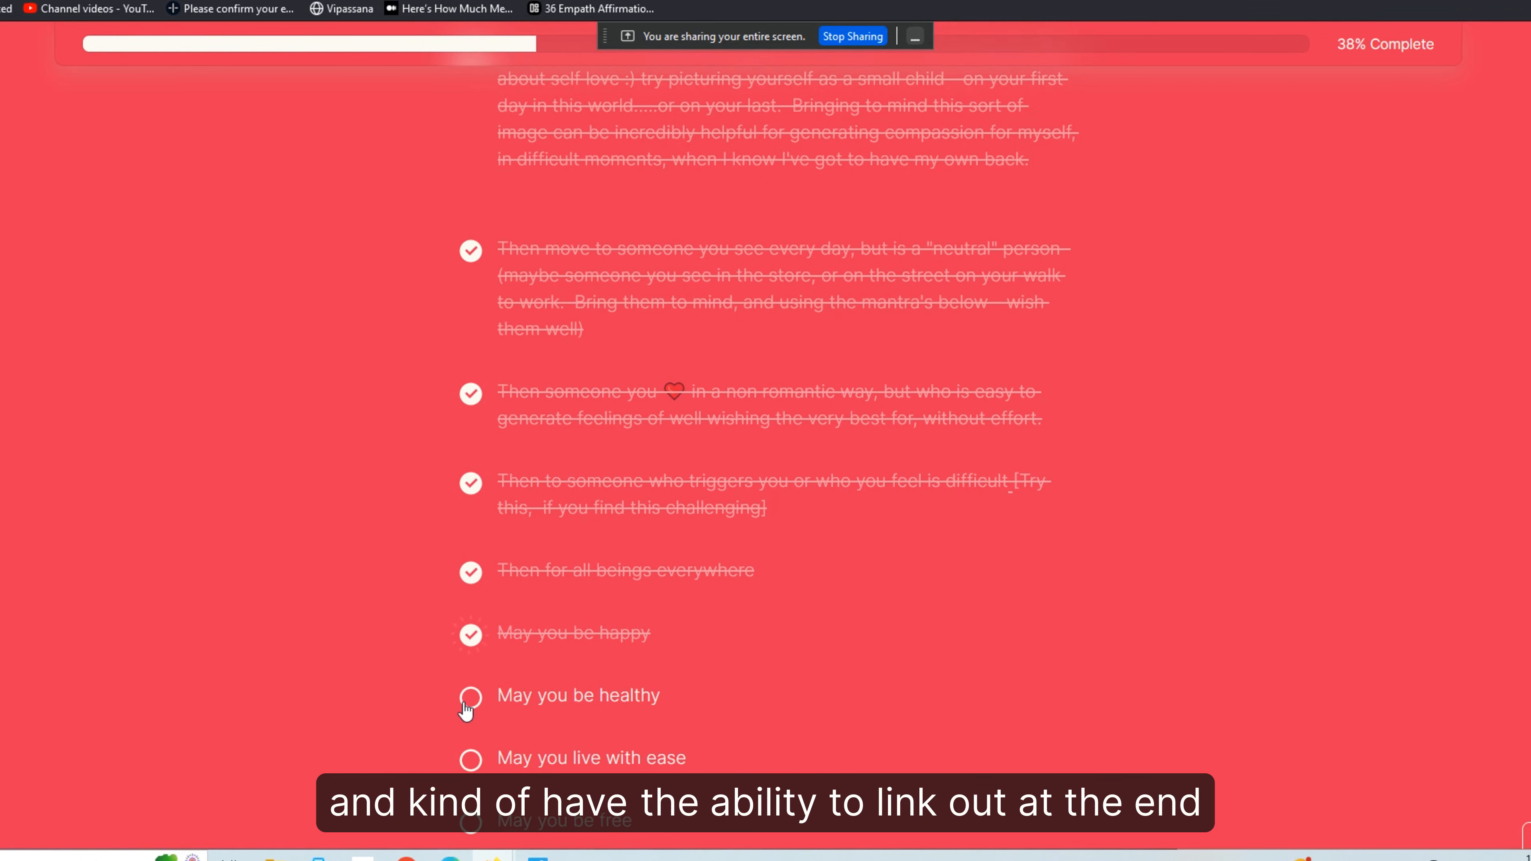
{"action": "left_click", "coordinate": [469, 698]}
{"action": "left_click", "coordinate": [470, 757]}
{"action": "left_click", "coordinate": [471, 824]}
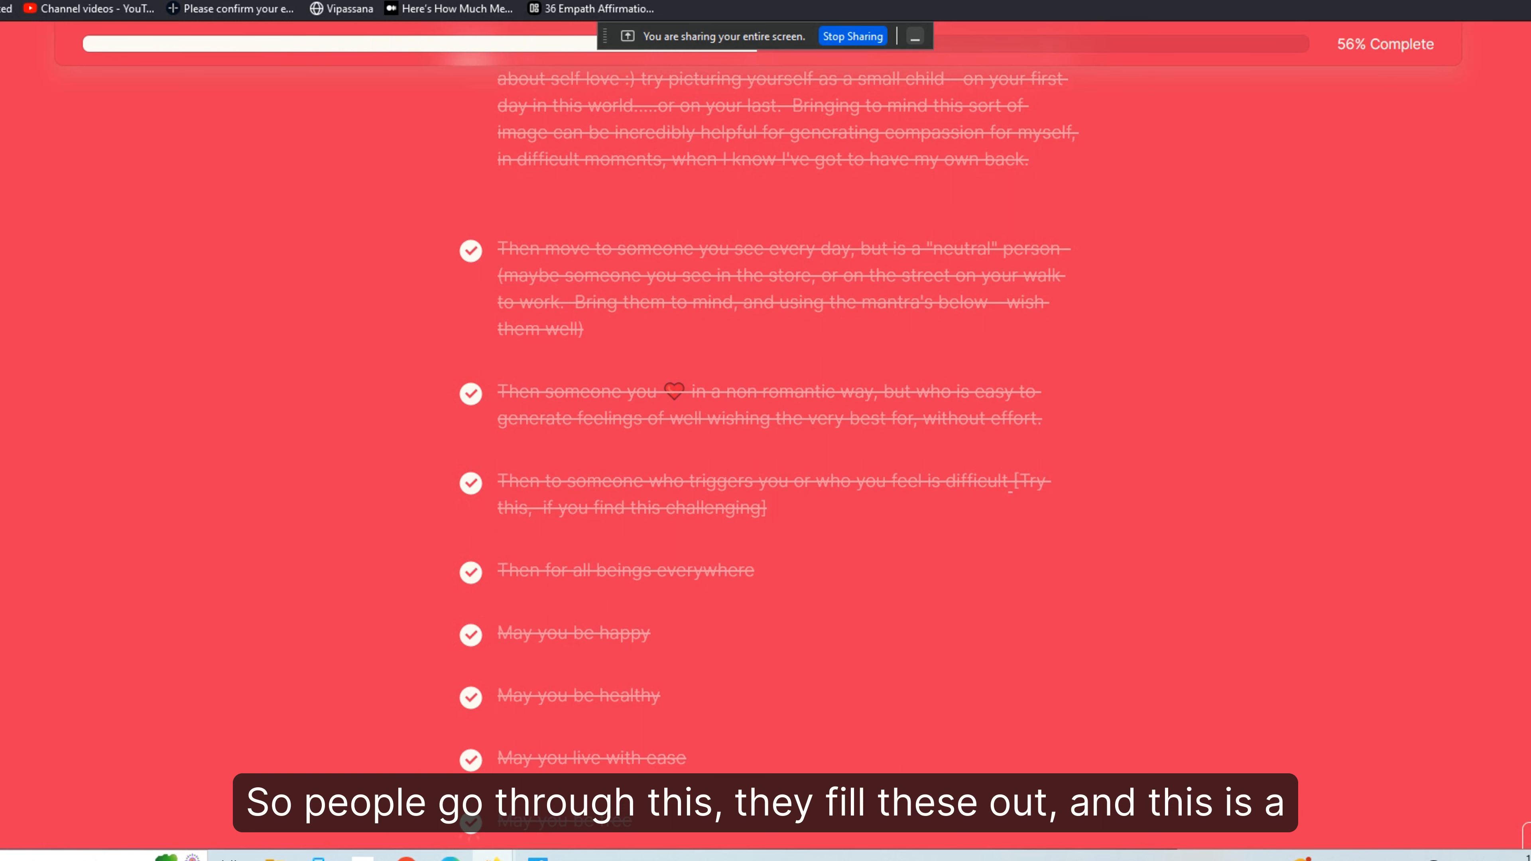
Check off "The practice of Metta", "Start small" and the last three items of the Metta checklist
{"action": "scroll", "coordinate": [681, 507], "scroll_direction": "down", "scroll_amount": 9}
{"action": "left_click", "coordinate": [471, 314]}
{"action": "left_click", "coordinate": [471, 468]}
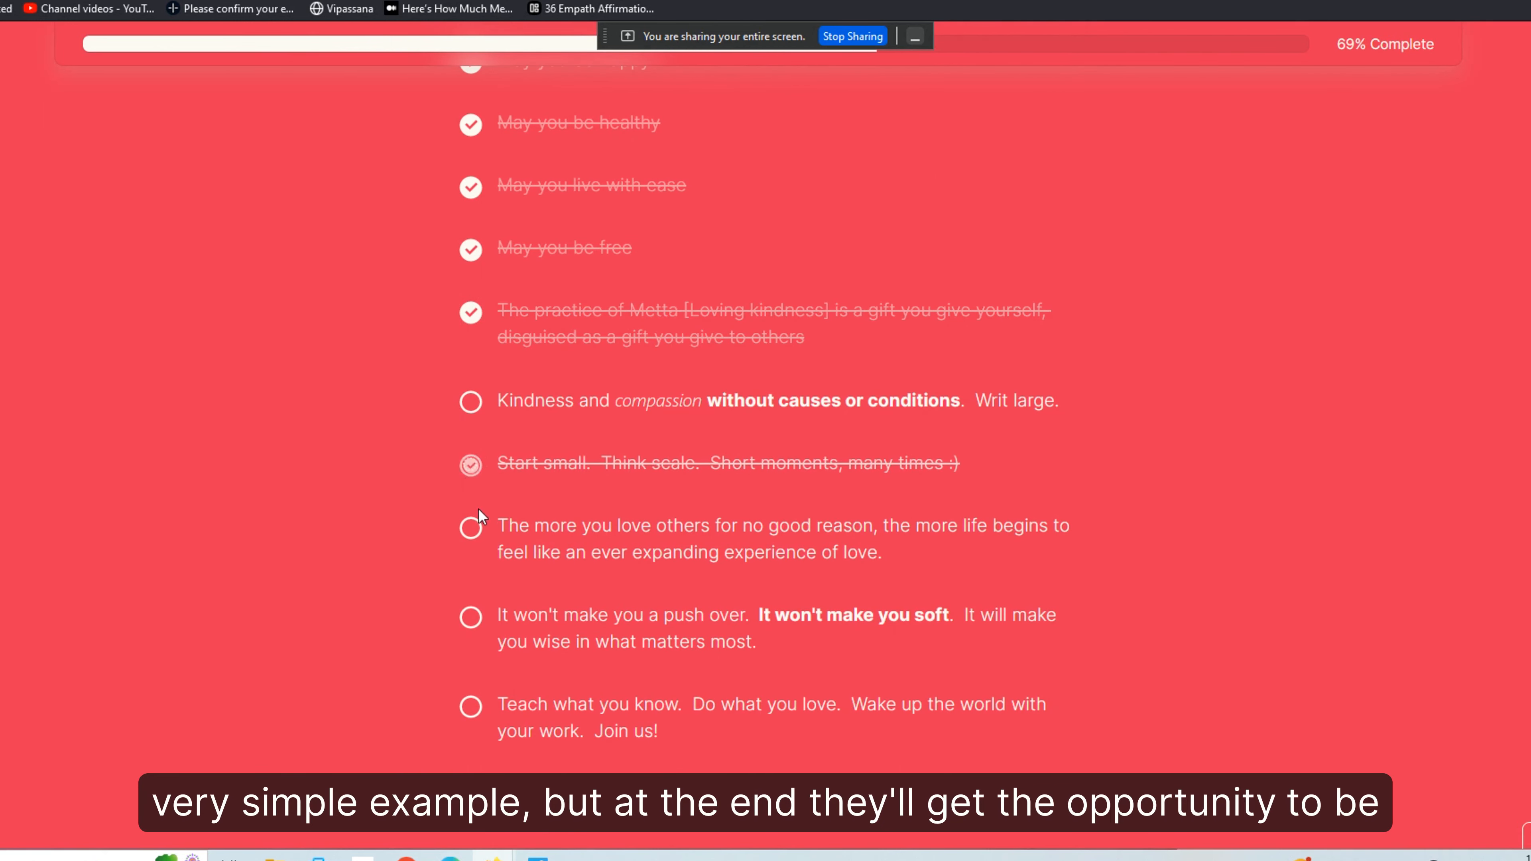
{"action": "left_click", "coordinate": [471, 529]}
{"action": "left_click", "coordinate": [471, 617]}
{"action": "left_click", "coordinate": [471, 706]}
Complete the checklist with the skipped "Kindness and compassion" and "Begin with yourself" items, and dismiss the completion pop-up
{"action": "scroll", "coordinate": [616, 524], "scroll_direction": "down", "scroll_amount": 1}
{"action": "scroll", "coordinate": [616, 524], "scroll_direction": "up", "scroll_amount": 6}
{"action": "scroll", "coordinate": [616, 524], "scroll_direction": "down", "scroll_amount": 5}
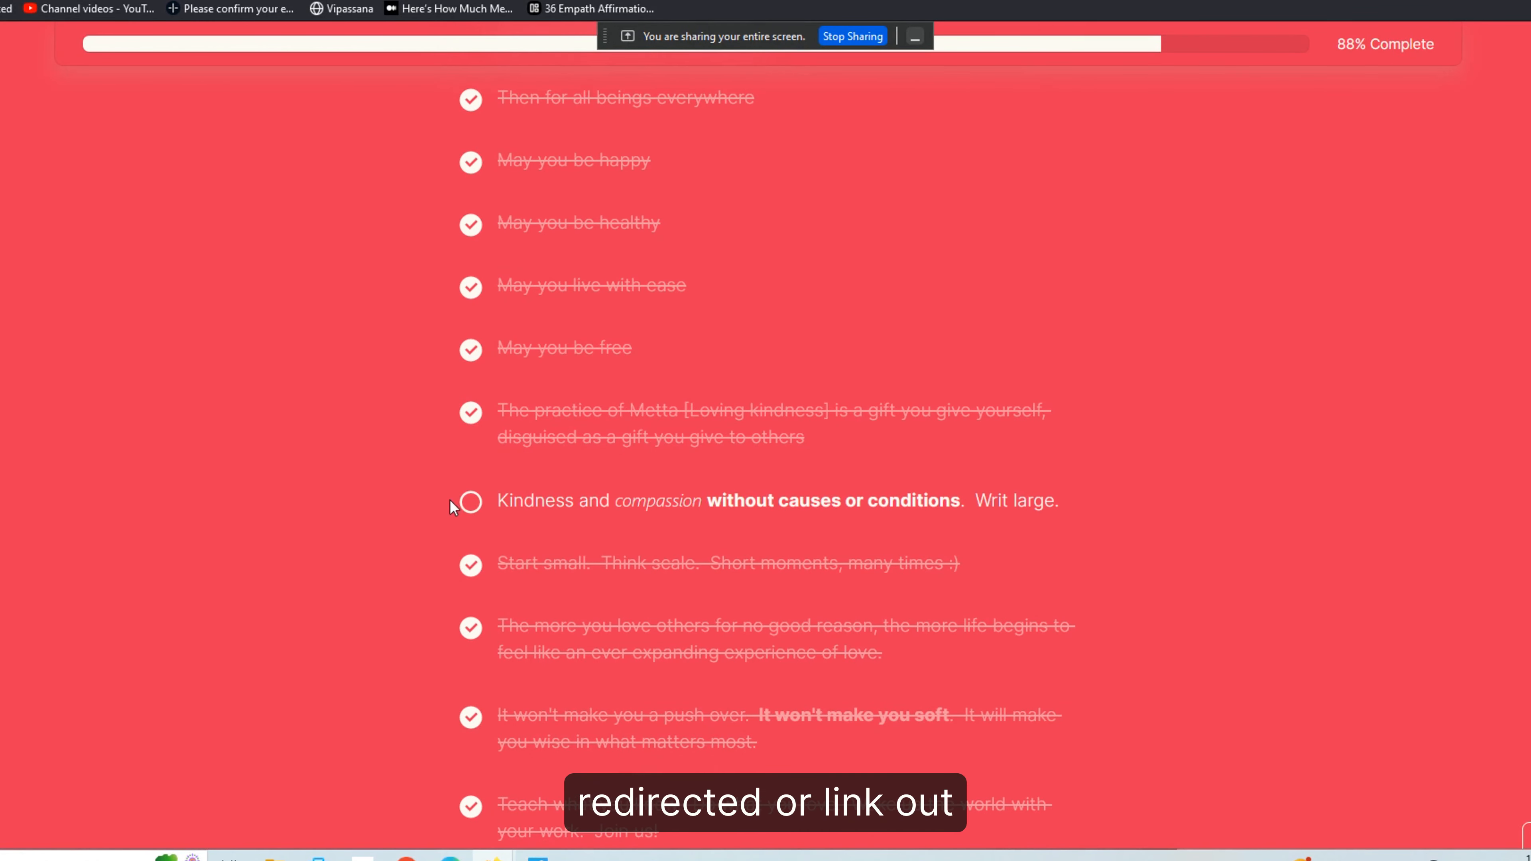
{"action": "left_click", "coordinate": [471, 505]}
{"action": "scroll", "coordinate": [1385, 230], "scroll_direction": "up", "scroll_amount": 10}
{"action": "left_click", "coordinate": [471, 257]}
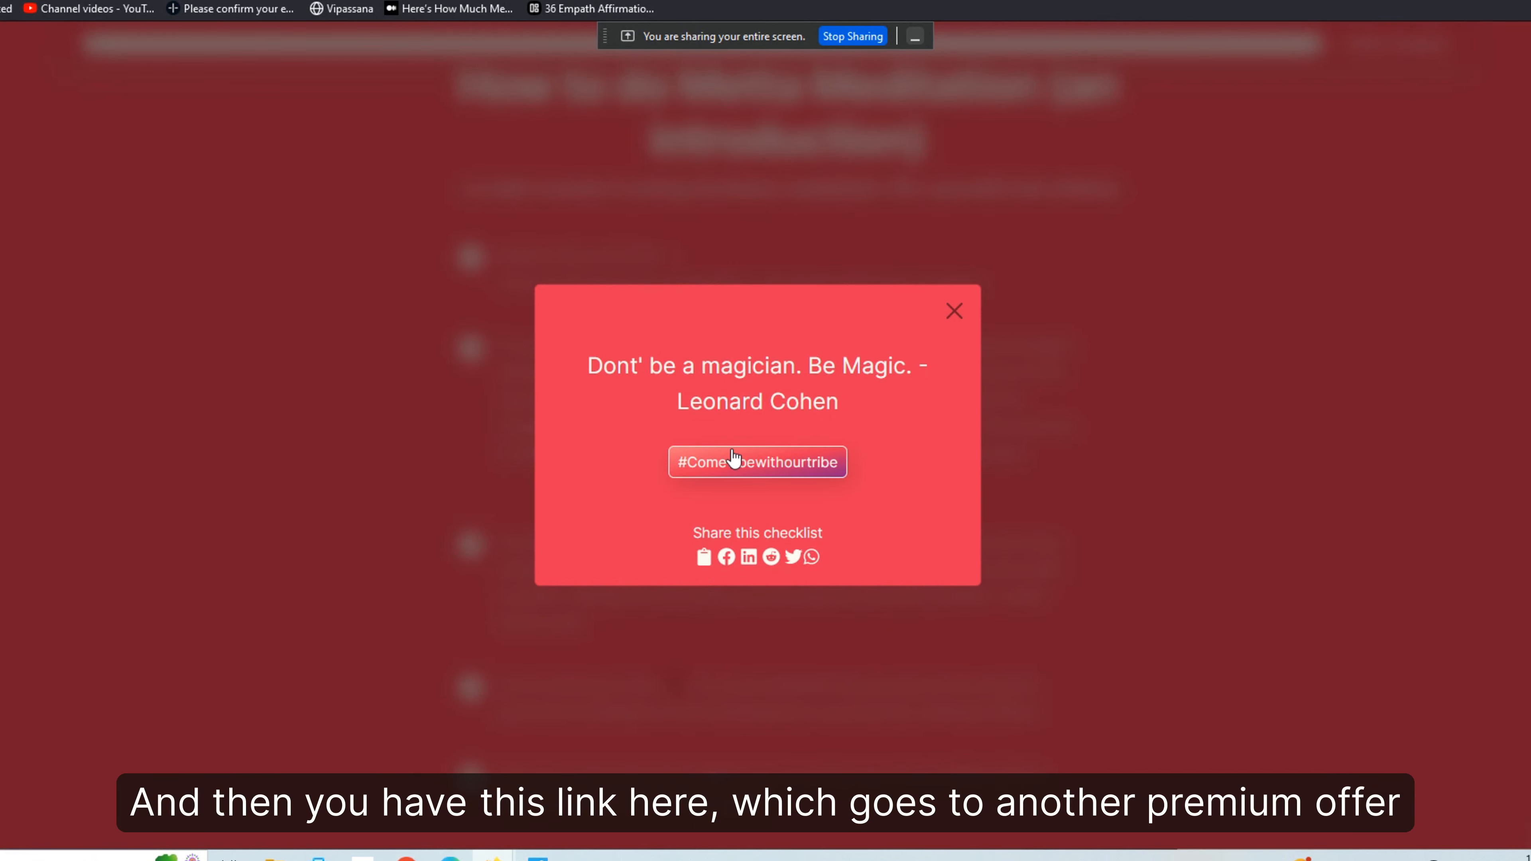
{"action": "left_click", "coordinate": [956, 311]}
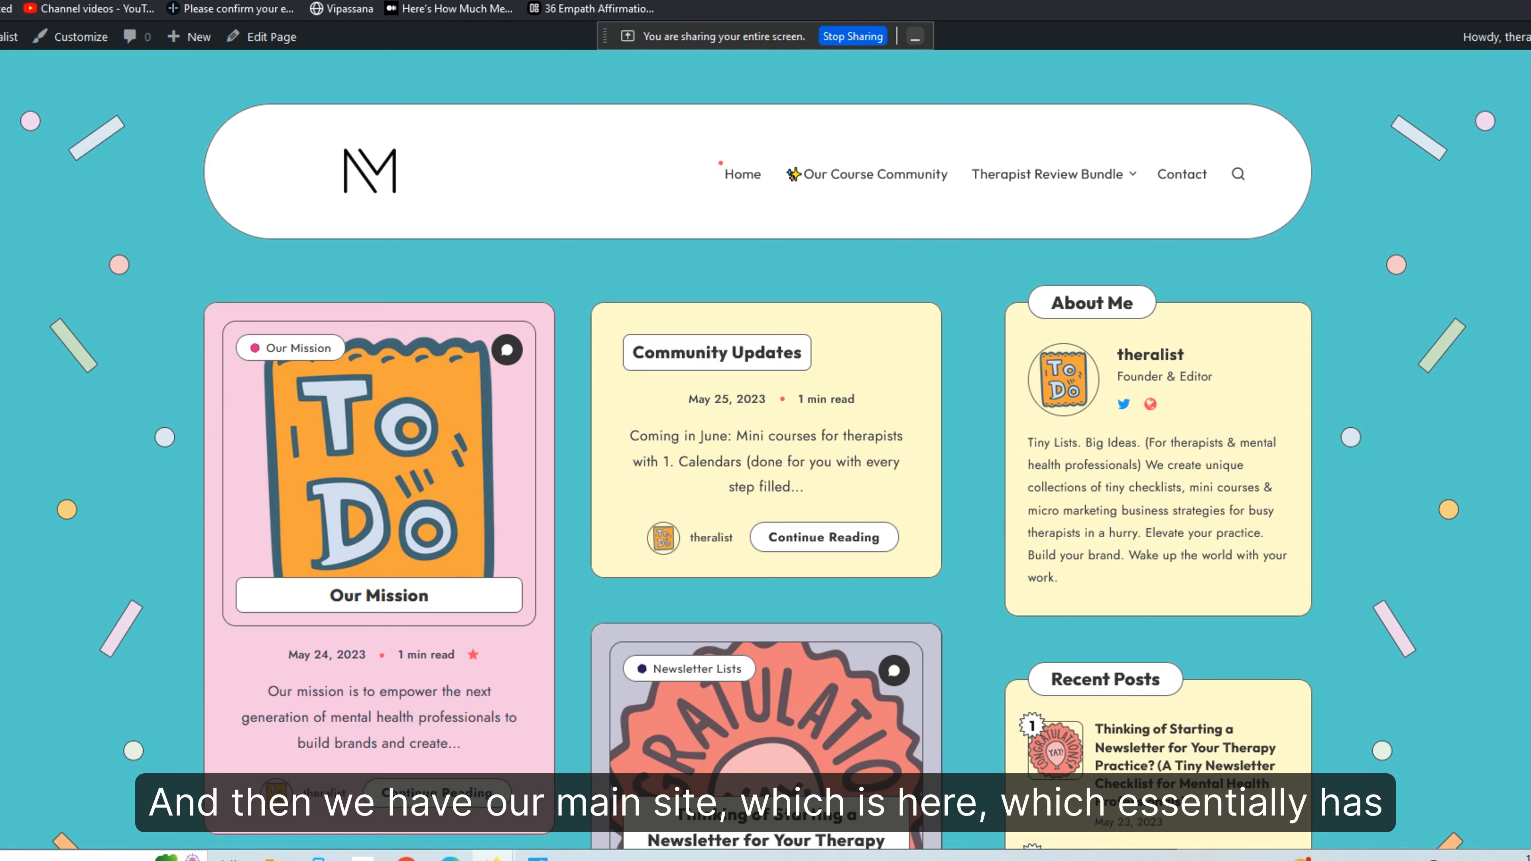
Look over the posts and sidebar on the main Theralist website's home page
{"action": "scroll", "coordinate": [758, 453], "scroll_direction": "down", "scroll_amount": 5}
{"action": "scroll", "coordinate": [759, 453], "scroll_direction": "up", "scroll_amount": 5}
{"action": "scroll", "coordinate": [759, 449], "scroll_direction": "down", "scroll_amount": 5}
{"action": "scroll", "coordinate": [759, 449], "scroll_direction": "up", "scroll_amount": 5}
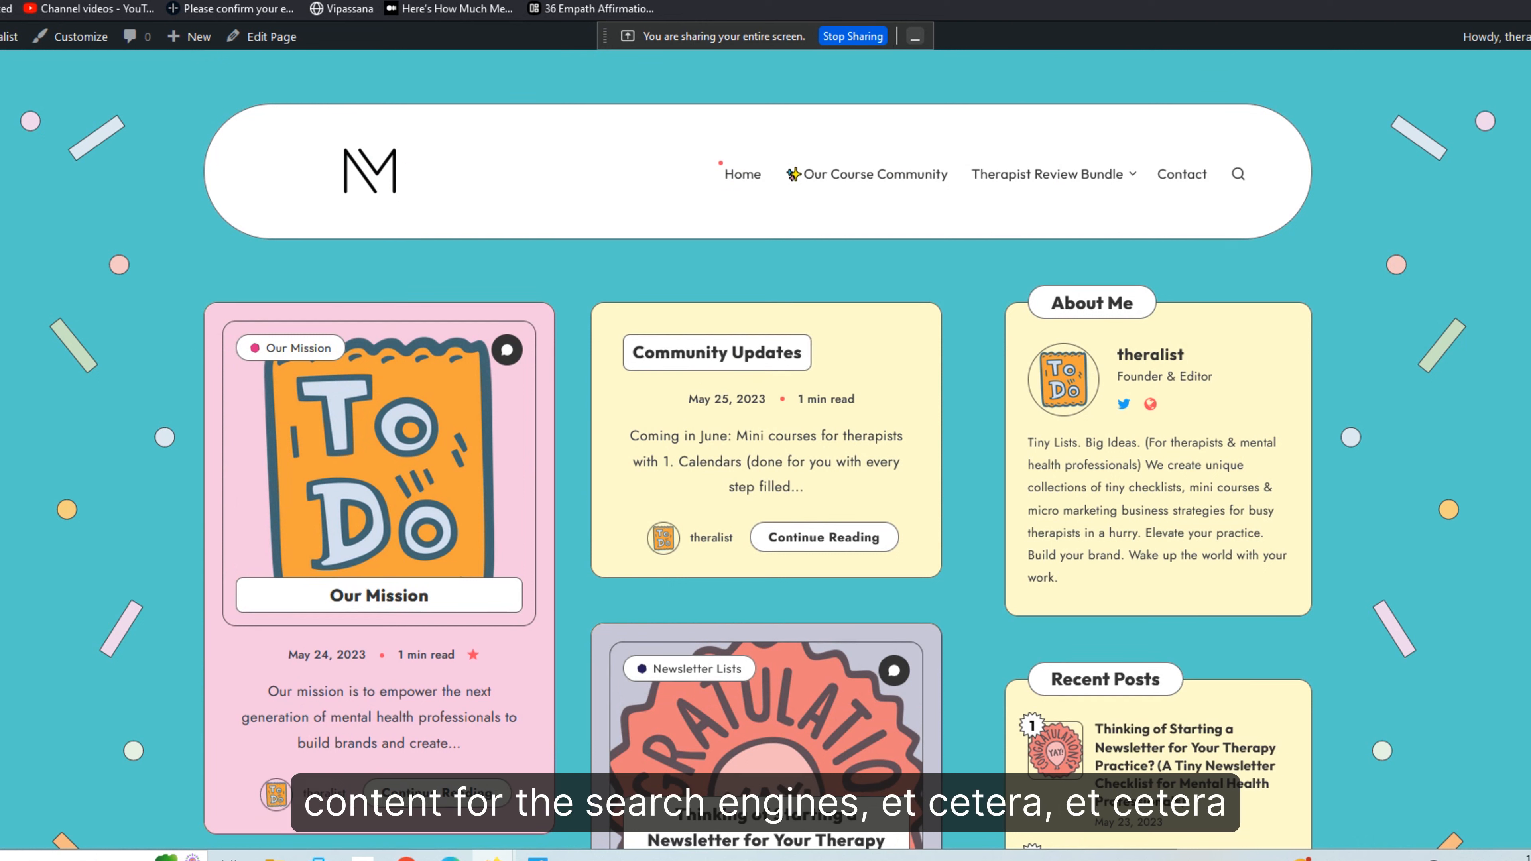
Return to the Theralist mini site and review all its cards, from the logo to the quote images
{"action": "key", "text": "ctrl+Tab"}
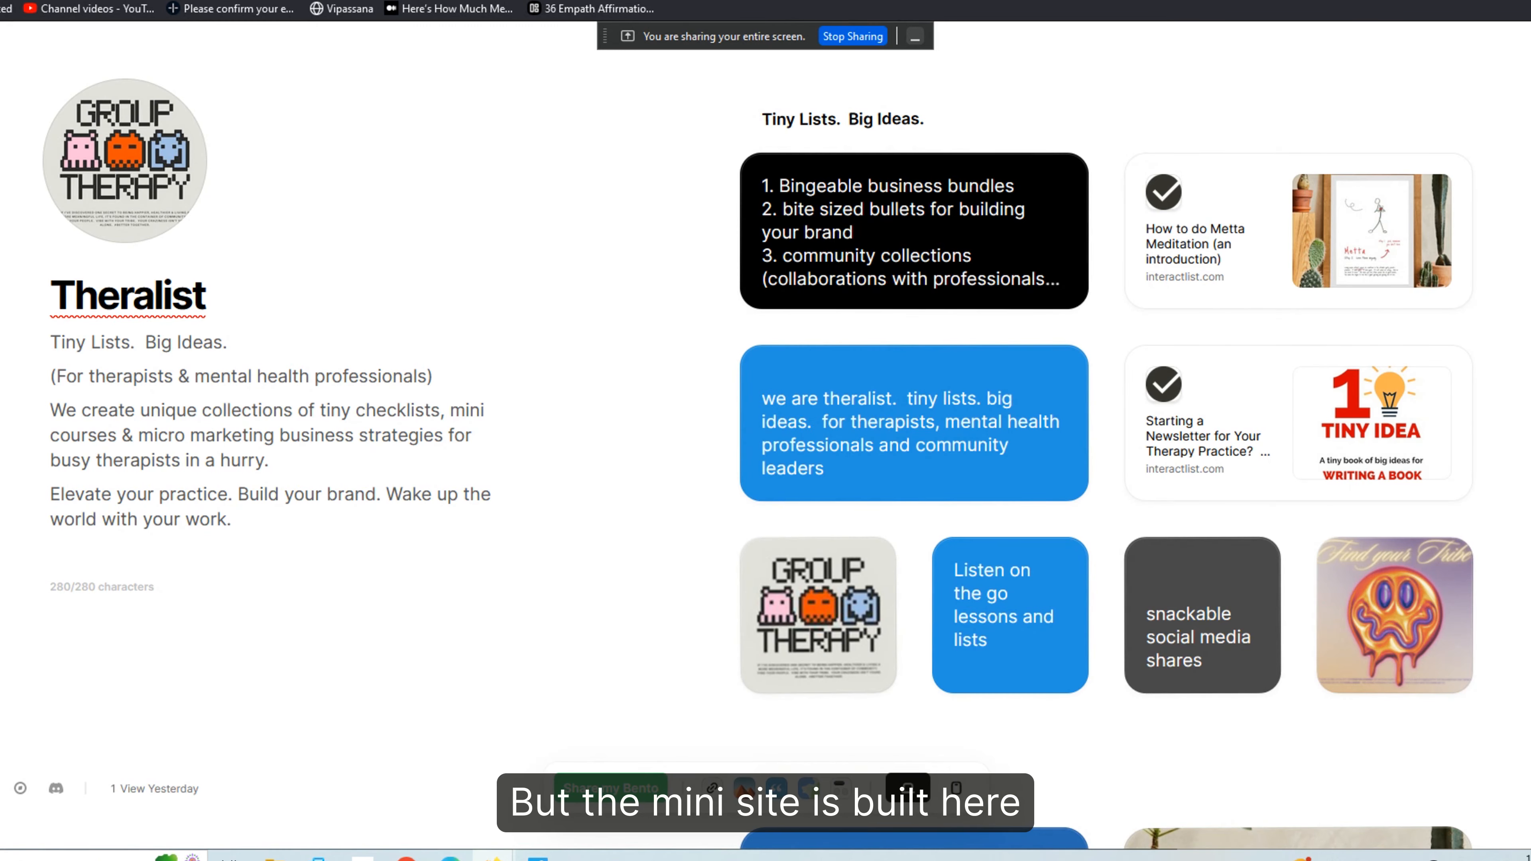
{"action": "scroll", "coordinate": [859, 339], "scroll_direction": "up", "scroll_amount": 6}
{"action": "scroll", "coordinate": [859, 339], "scroll_direction": "down", "scroll_amount": 4}
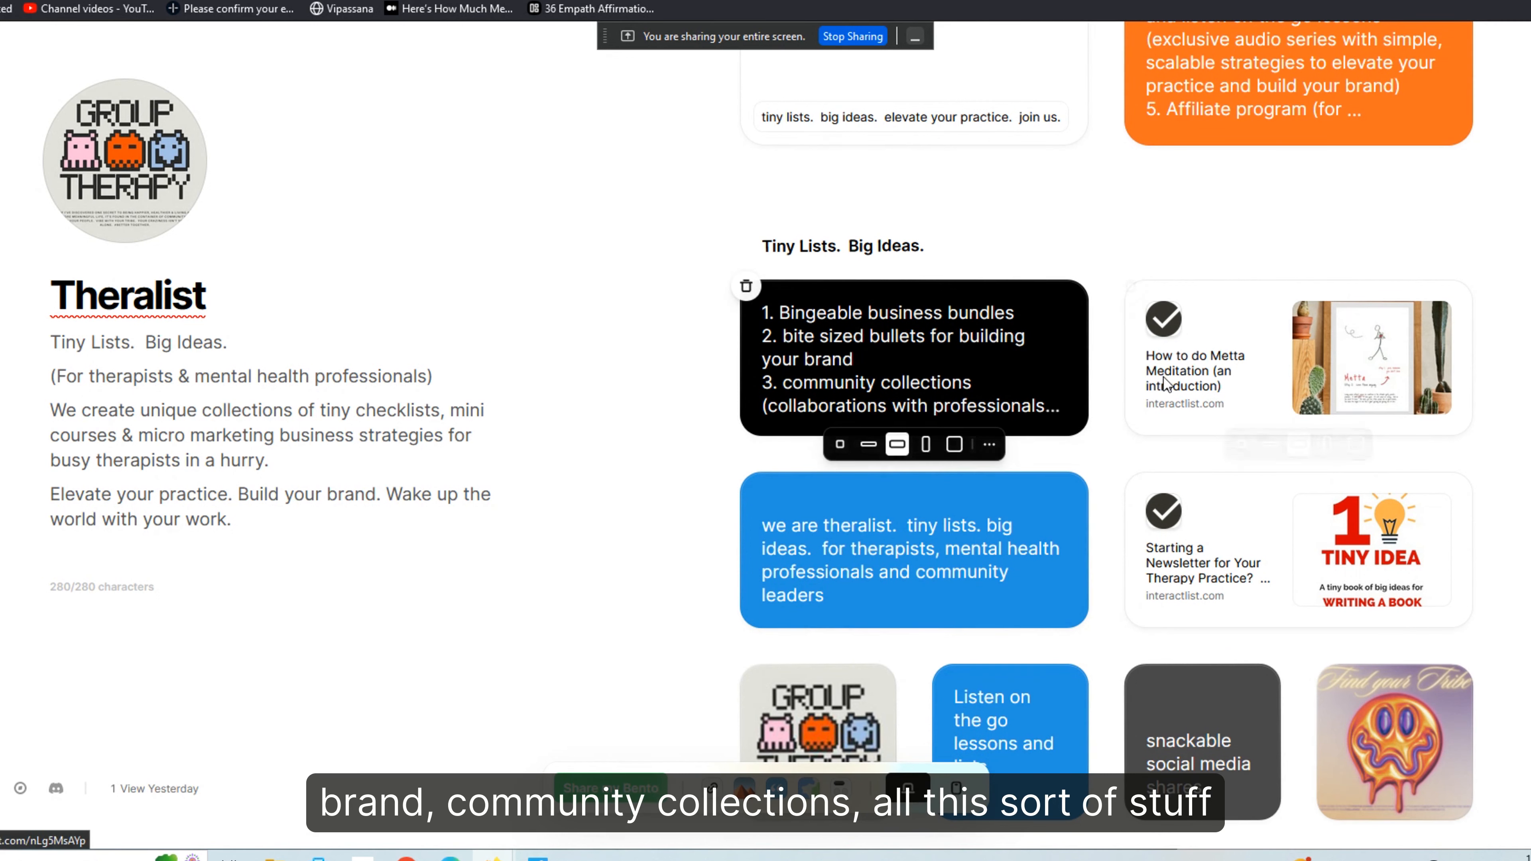
{"action": "scroll", "coordinate": [1106, 434], "scroll_direction": "down", "scroll_amount": 7}
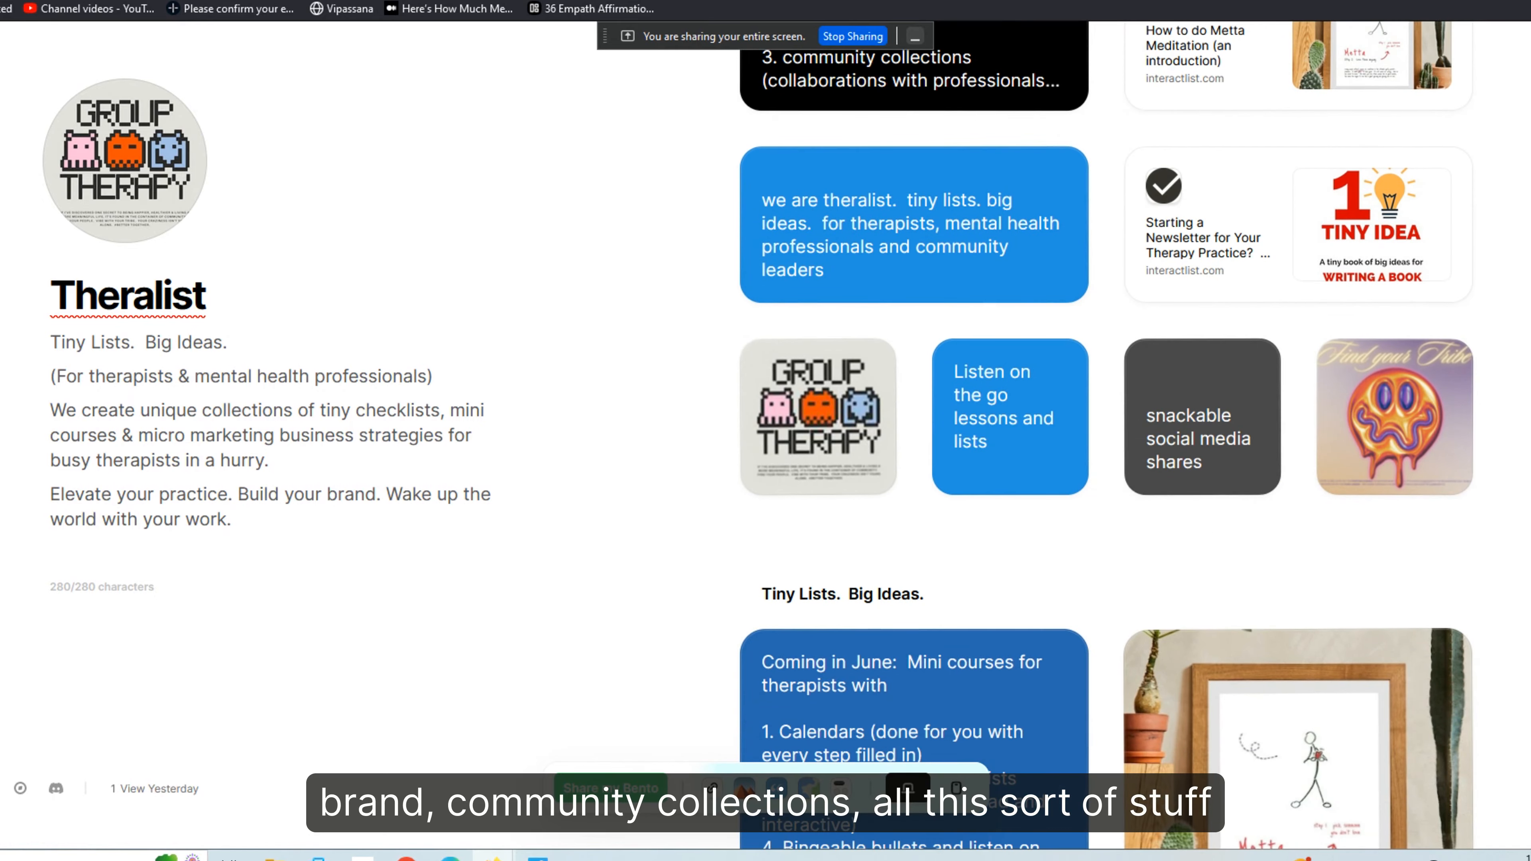
{"action": "scroll", "coordinate": [1106, 434], "scroll_direction": "down", "scroll_amount": 5}
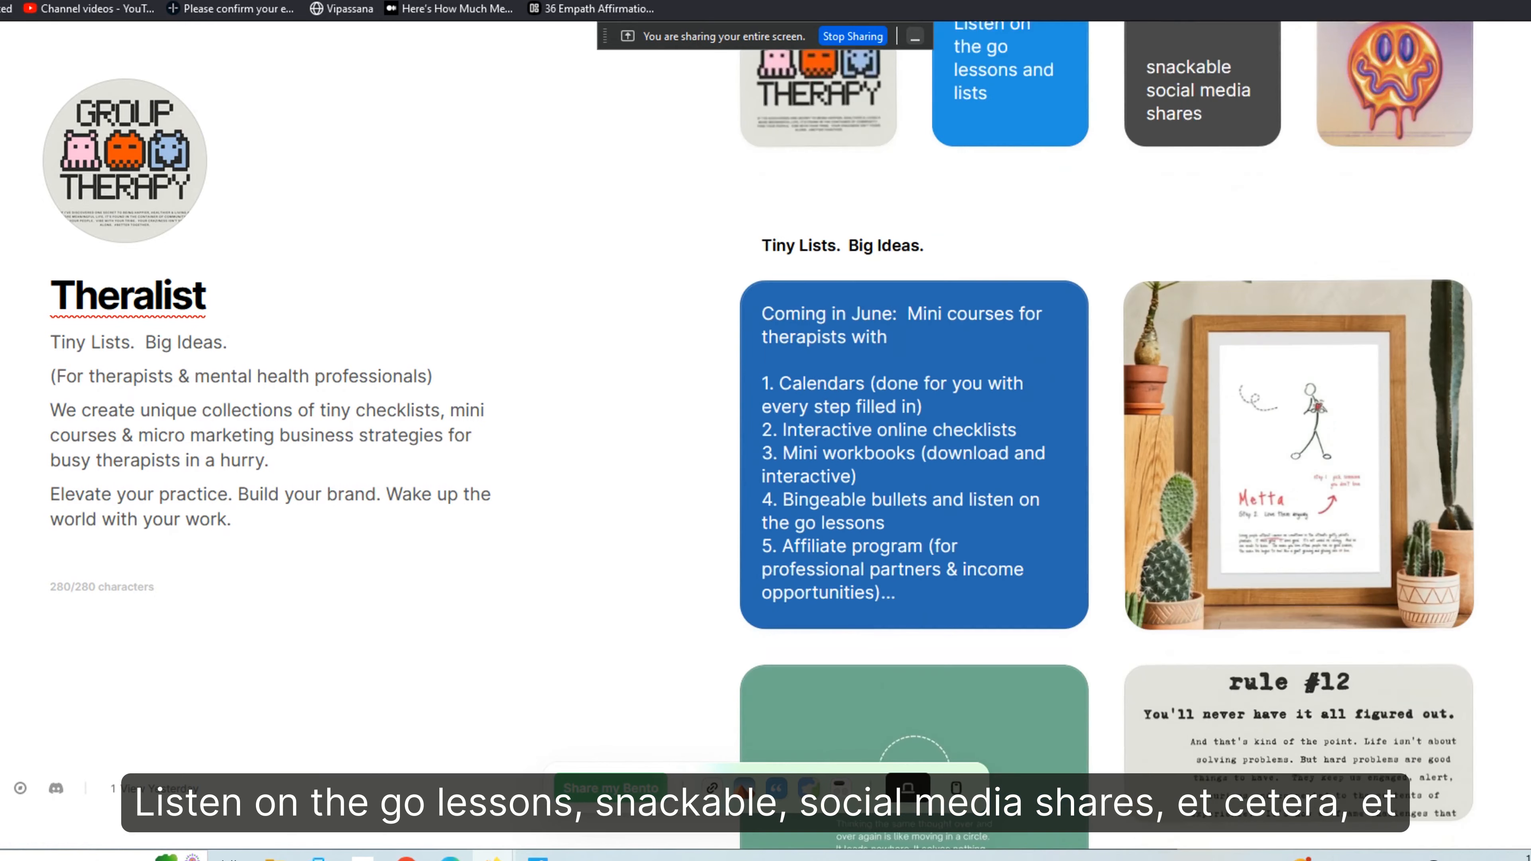
{"action": "scroll", "coordinate": [1106, 435], "scroll_direction": "up", "scroll_amount": 9}
{"action": "scroll", "coordinate": [1106, 434], "scroll_direction": "down", "scroll_amount": 11}
{"action": "scroll", "coordinate": [1106, 434], "scroll_direction": "up", "scroll_amount": 7}
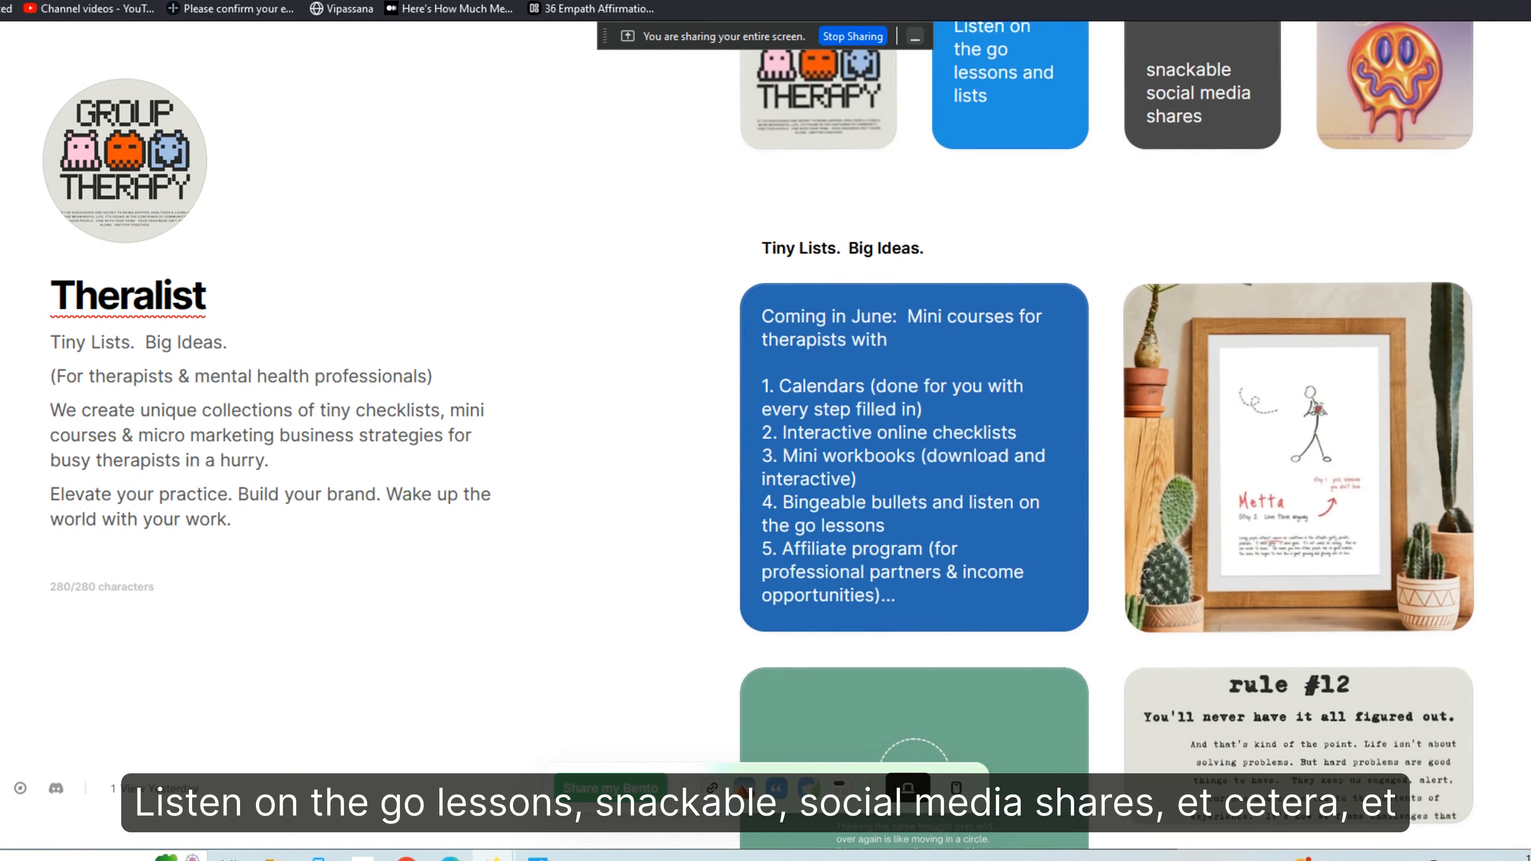
{"action": "scroll", "coordinate": [1106, 434], "scroll_direction": "up", "scroll_amount": 8}
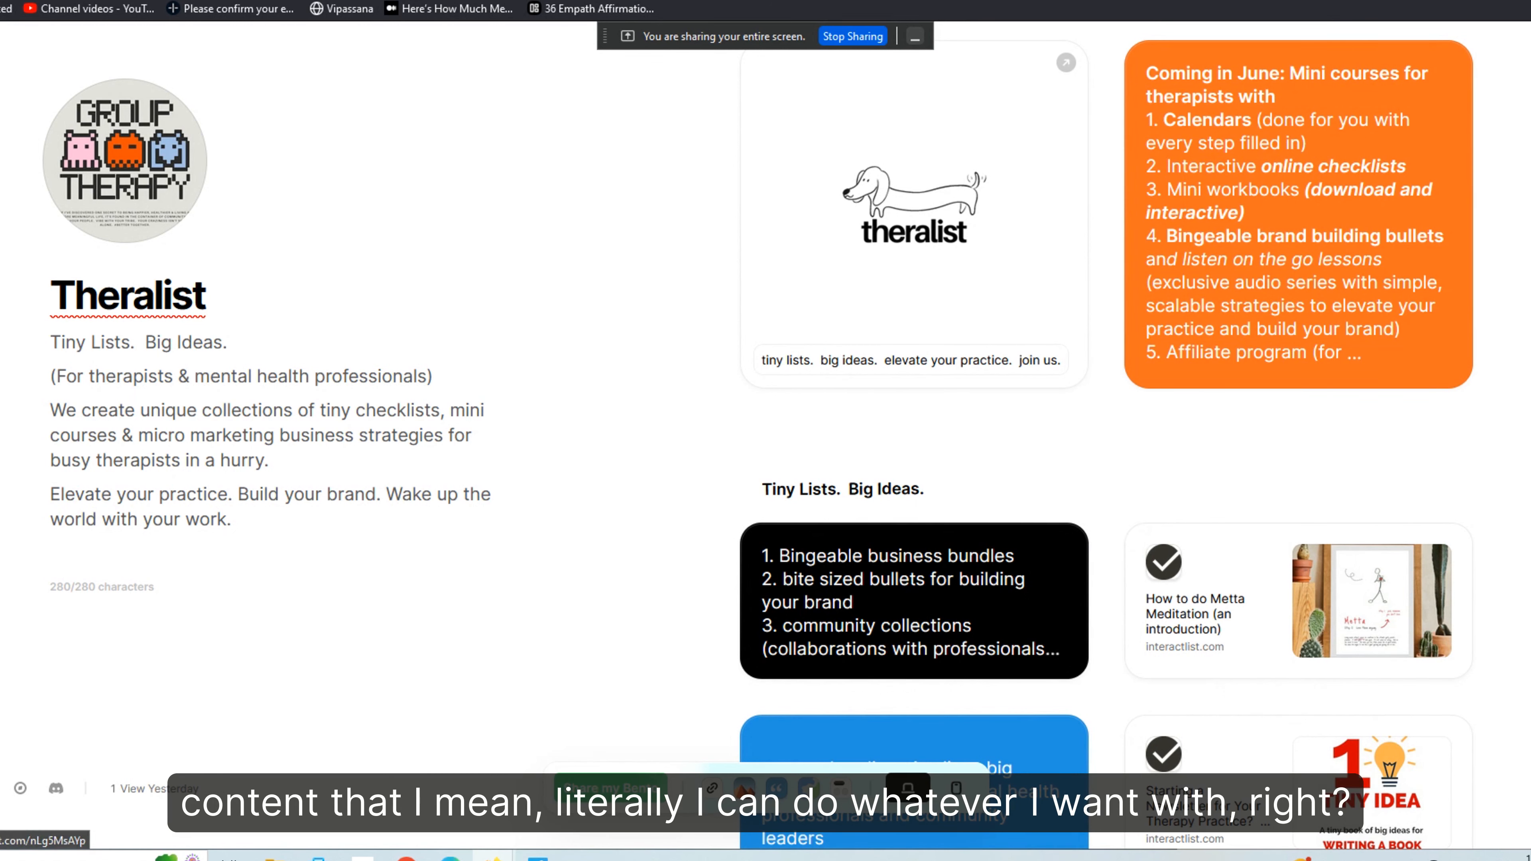
{"action": "scroll", "coordinate": [1107, 790], "scroll_direction": "down", "scroll_amount": 15}
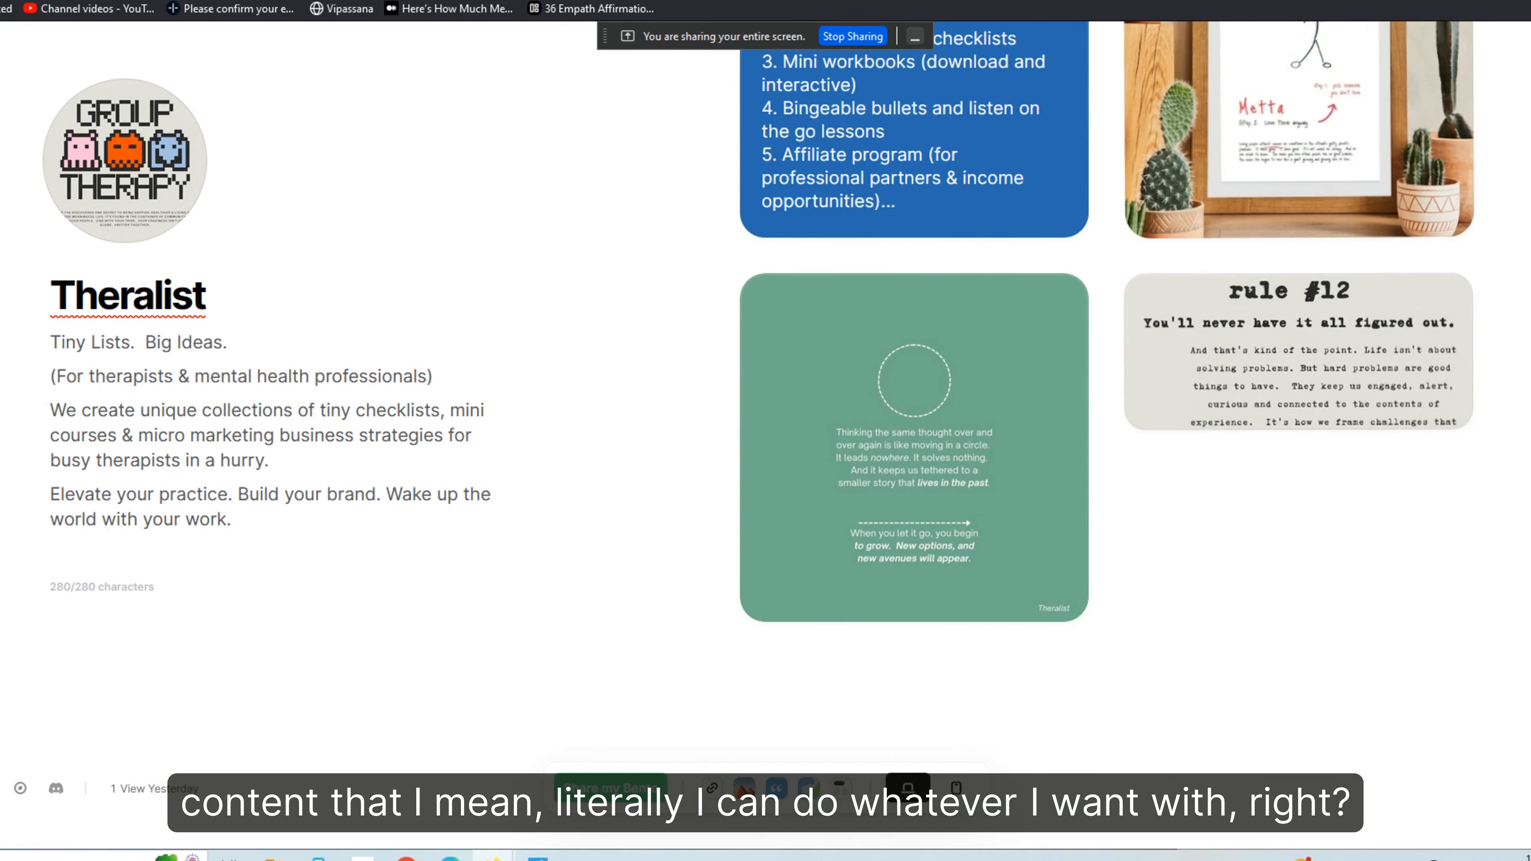
{"action": "scroll", "coordinate": [1107, 790], "scroll_direction": "up", "scroll_amount": 4}
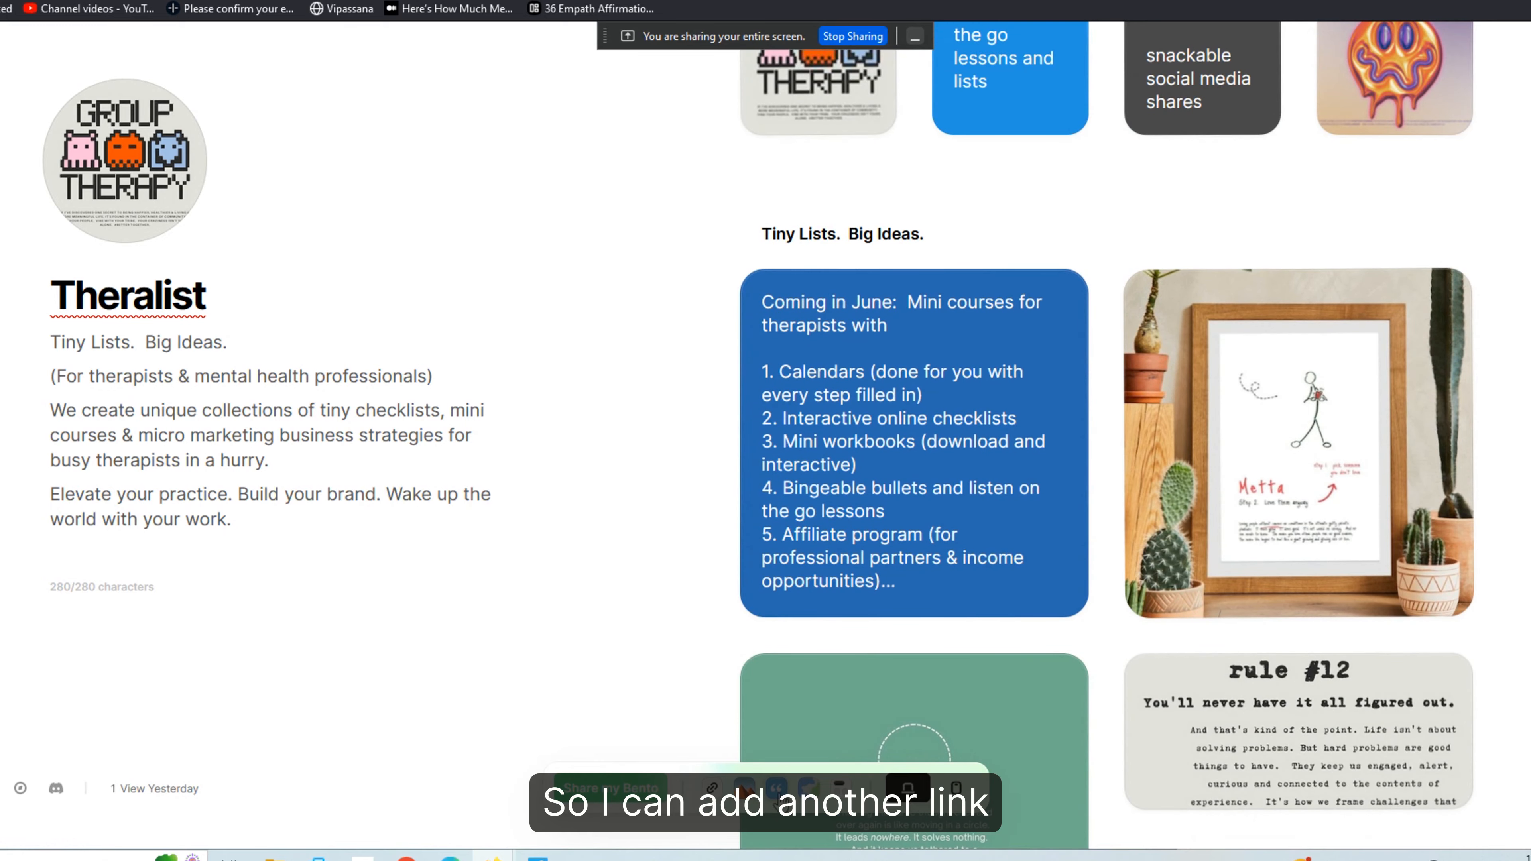
{"action": "left_click", "coordinate": [714, 788]}
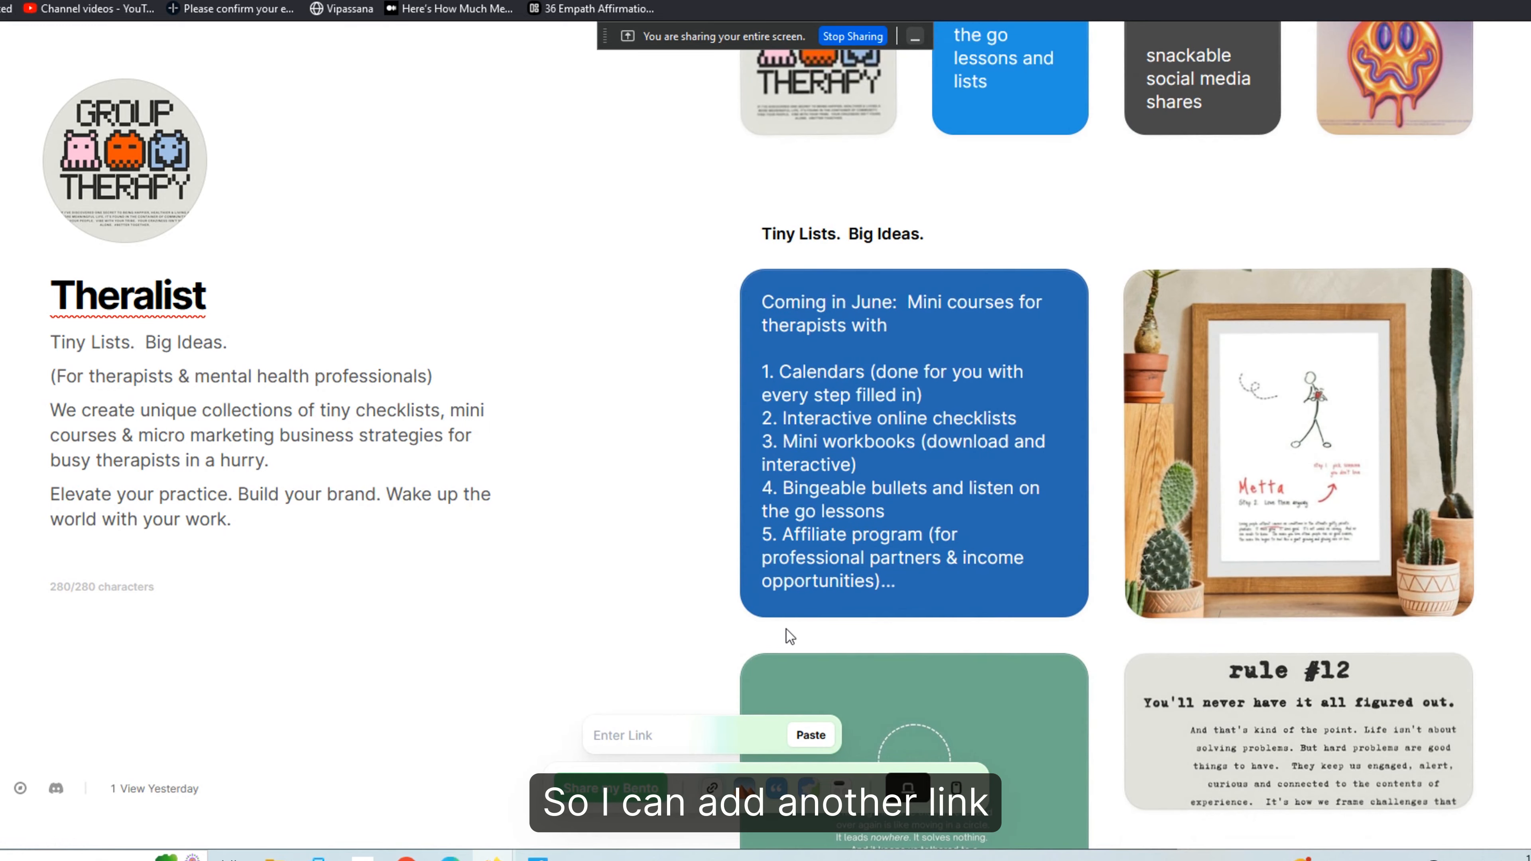
{"action": "type", "text": "http:"}
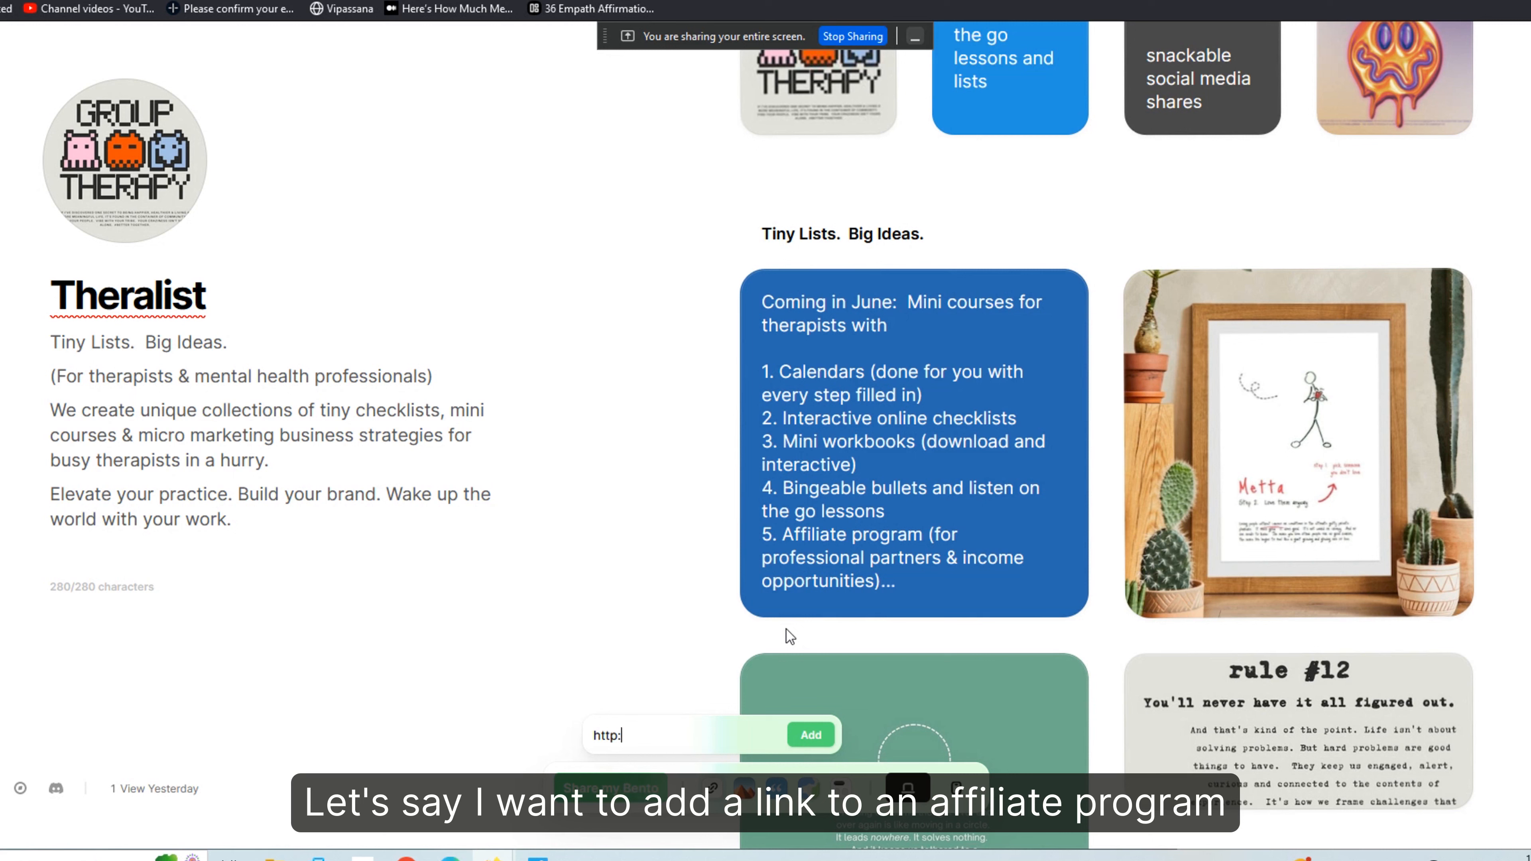
{"action": "type", "text": "//goodkarma.link/circle"}
{"action": "key", "text": "Return"}
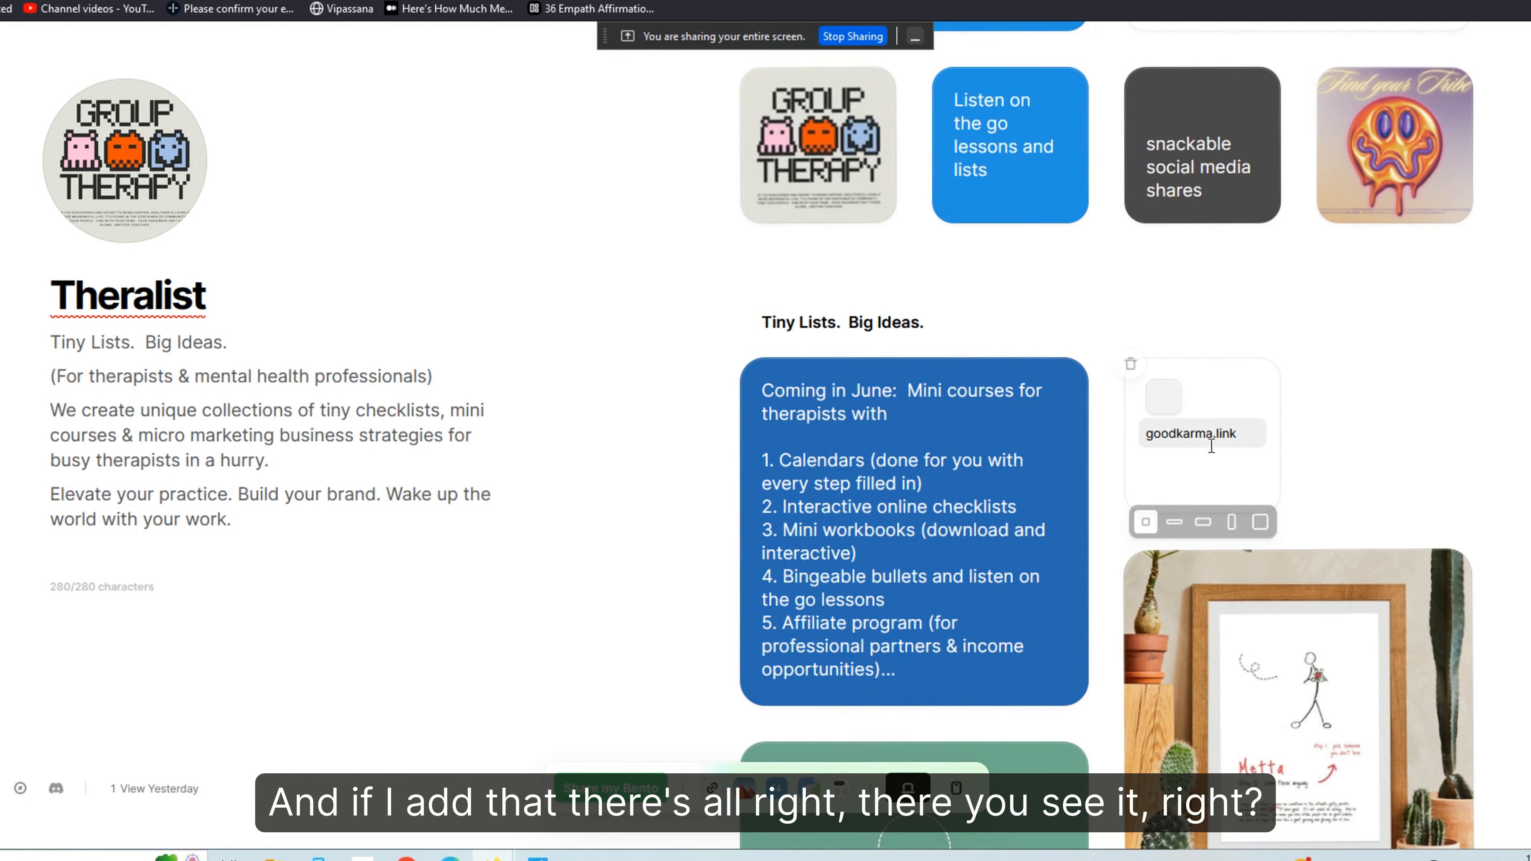
Try the thin bar layout on the new goodkarma.link card and set it to the wide rectangle with preview image
{"action": "left_click", "coordinate": [1205, 523]}
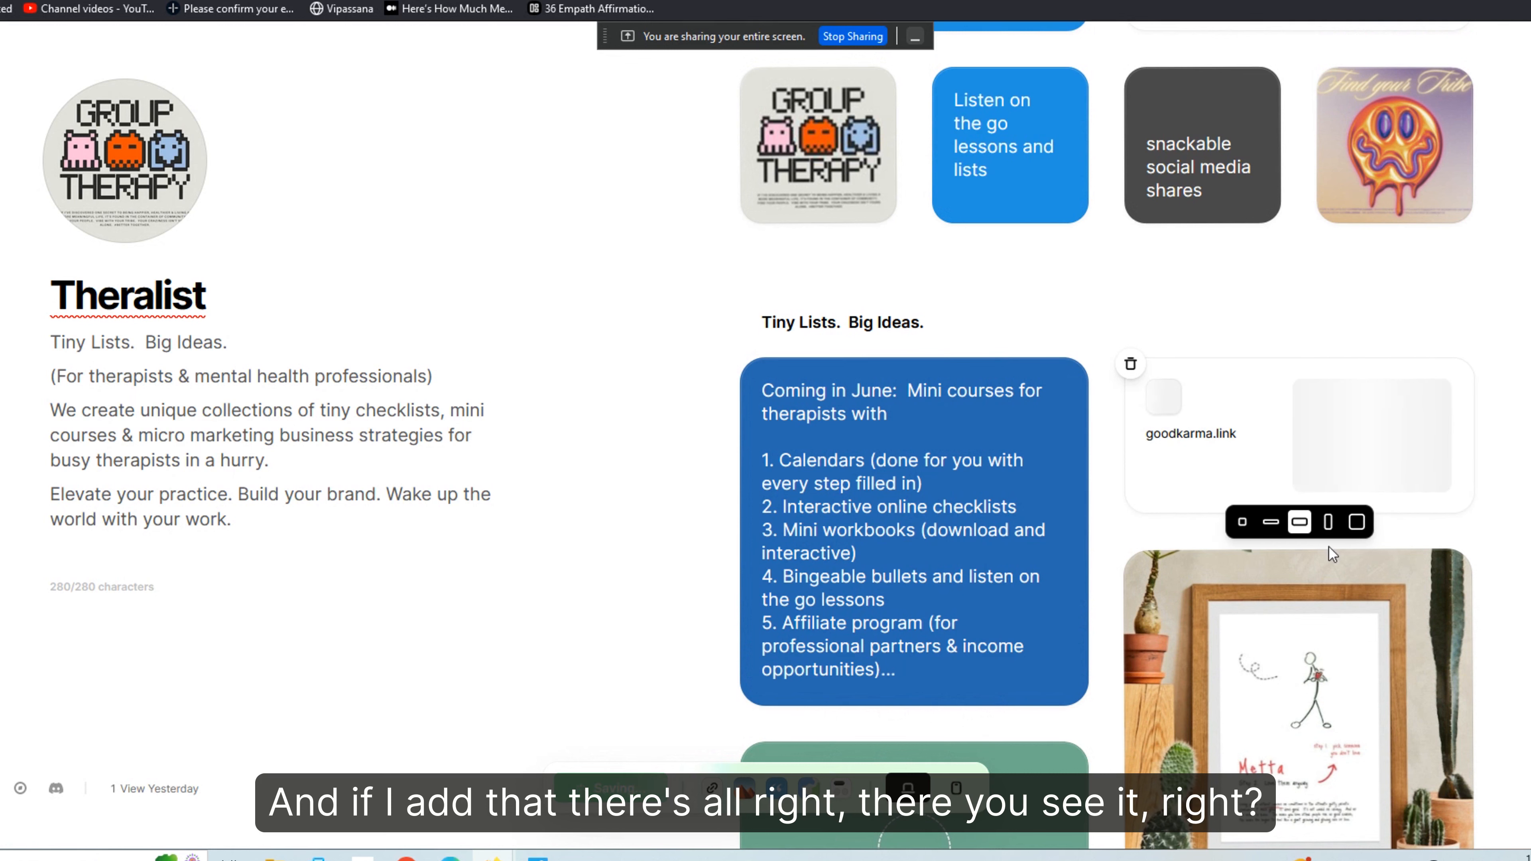
{"action": "left_click", "coordinate": [1273, 528]}
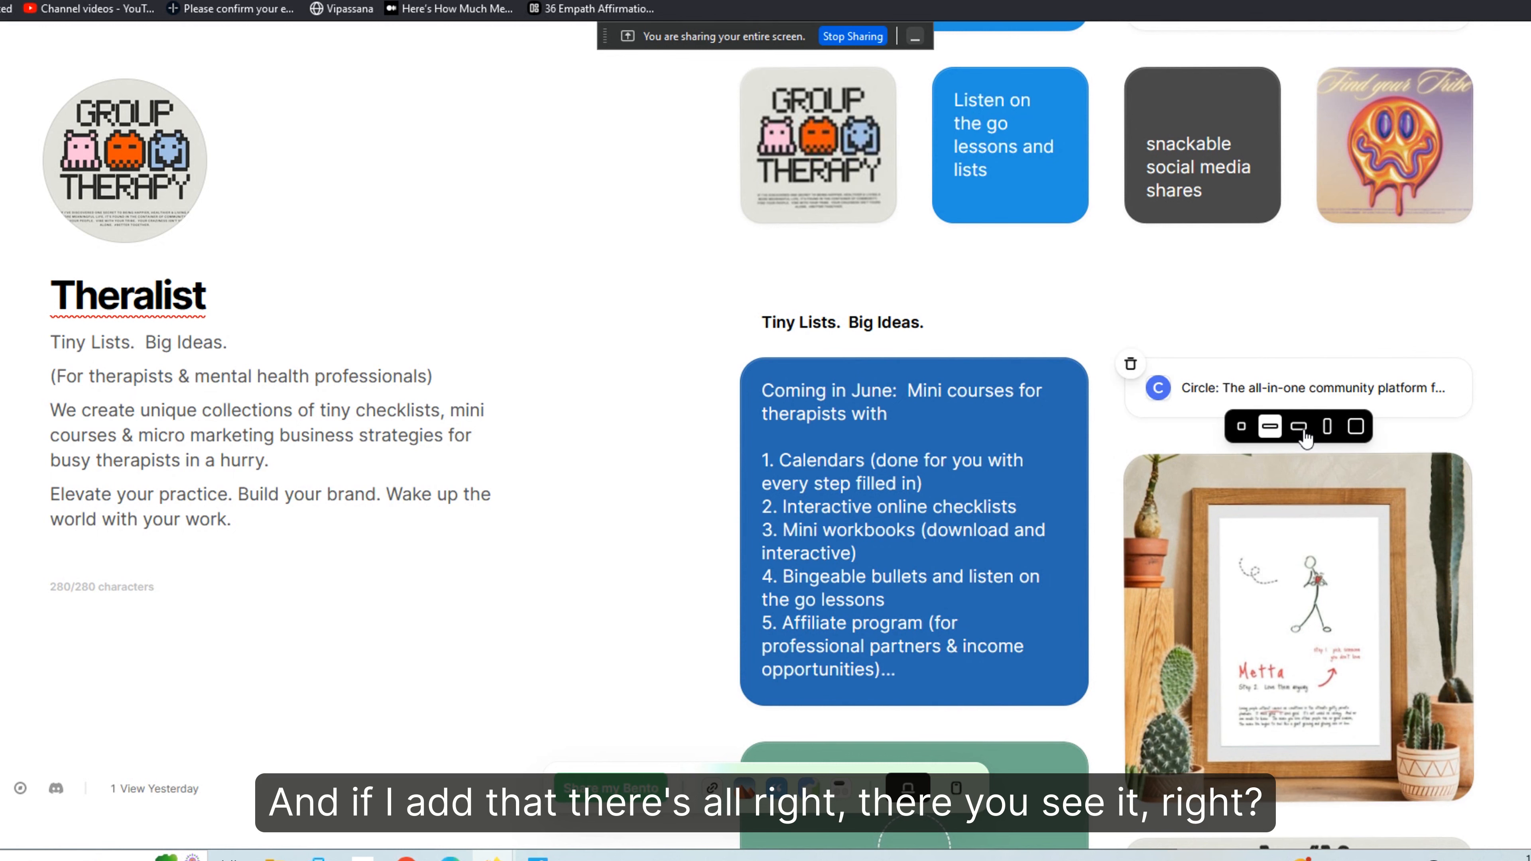
{"action": "left_click", "coordinate": [1301, 429]}
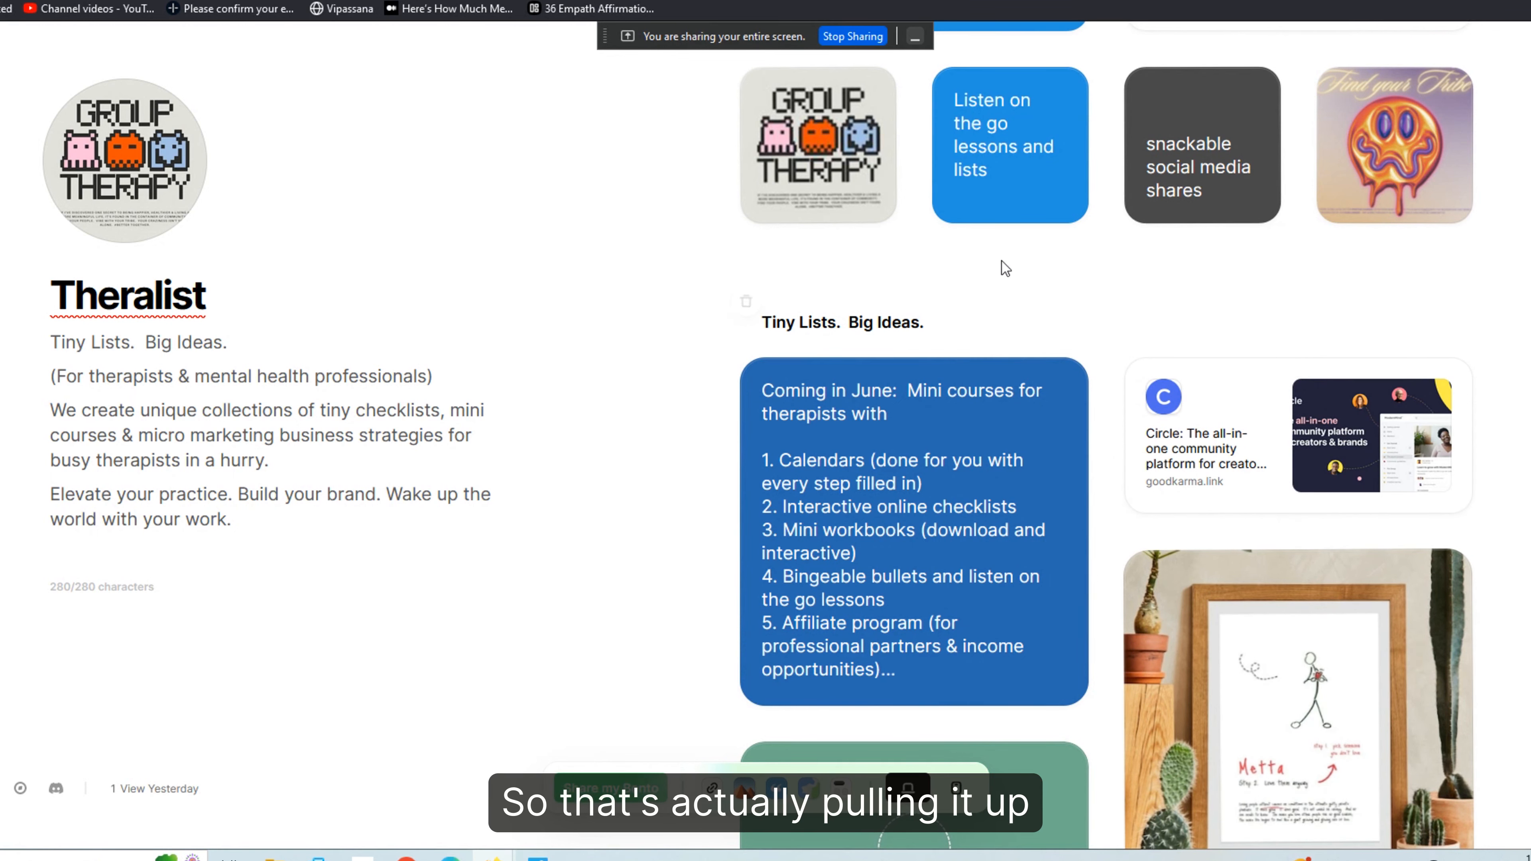
Add a section title "Recommended Partners" and move it directly above the blue "Coming in June" card and the Circle link card
{"action": "scroll", "coordinate": [995, 270], "scroll_direction": "down", "scroll_amount": 5}
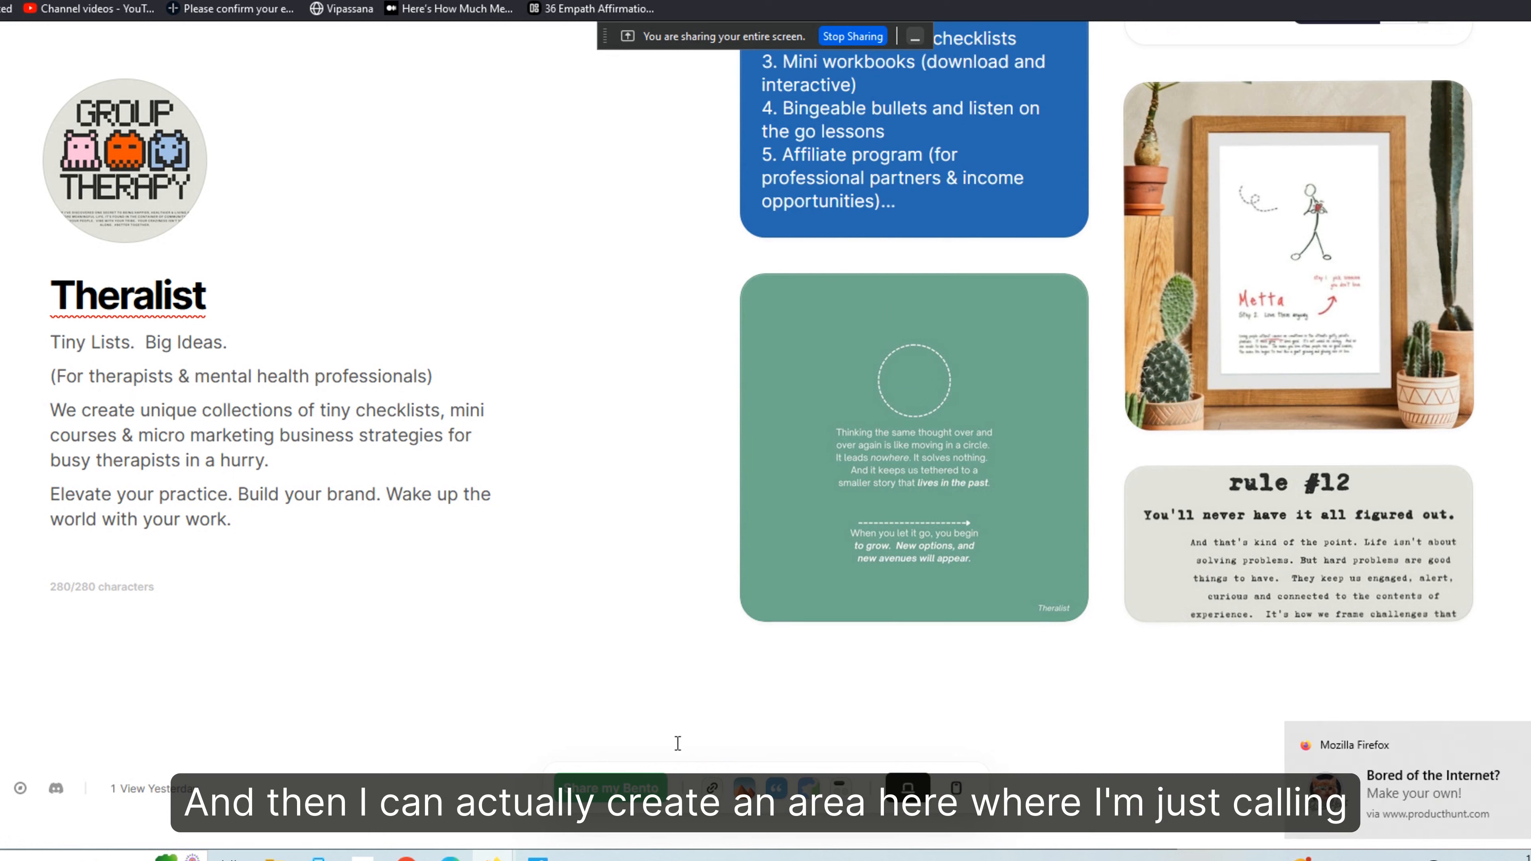
{"action": "left_click", "coordinate": [839, 788]}
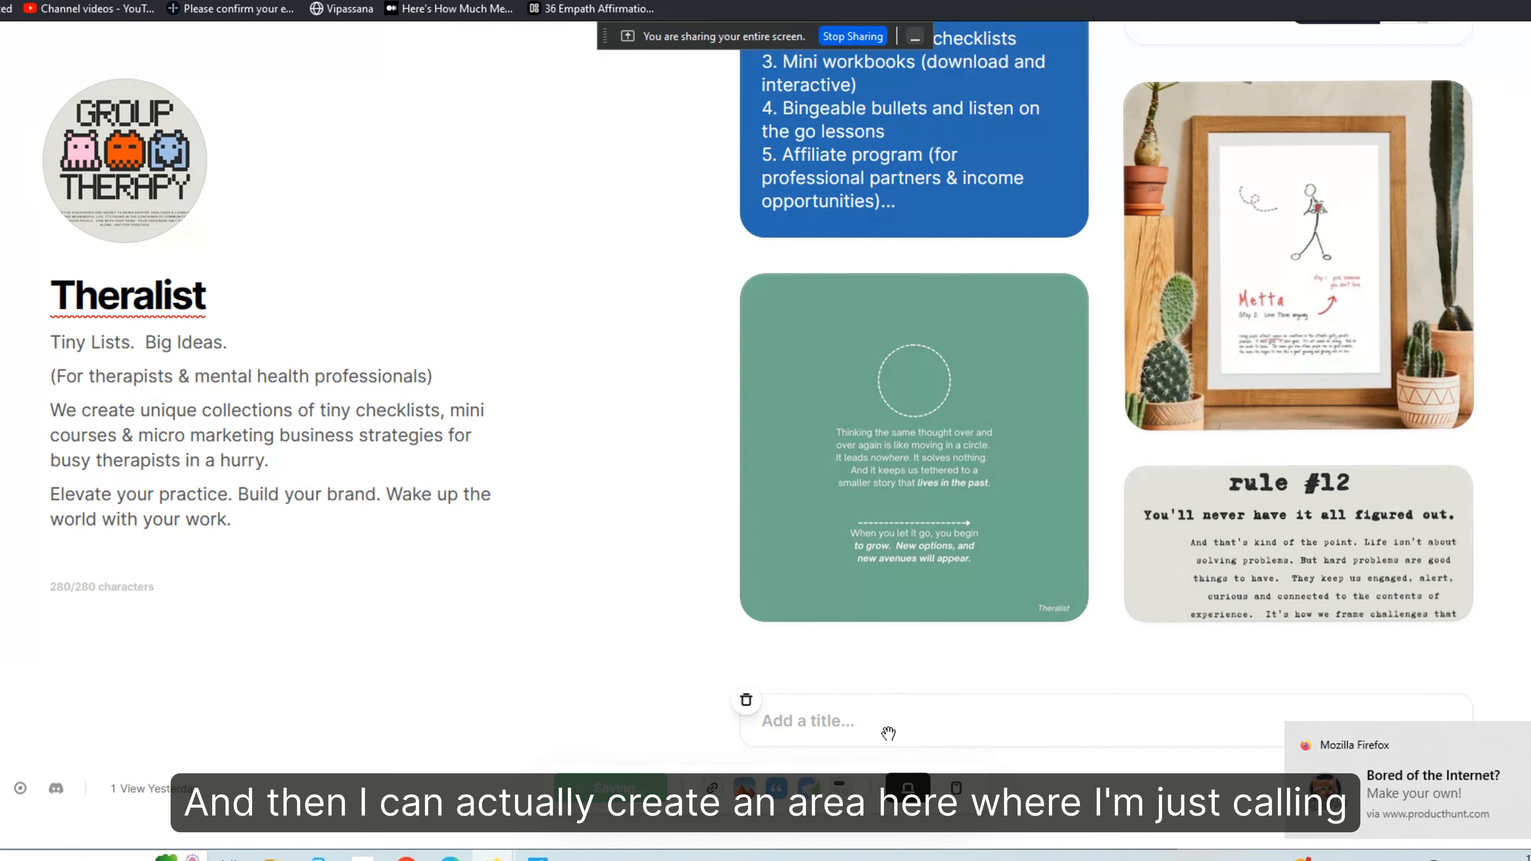
{"action": "type", "text": "Recommended Partners"}
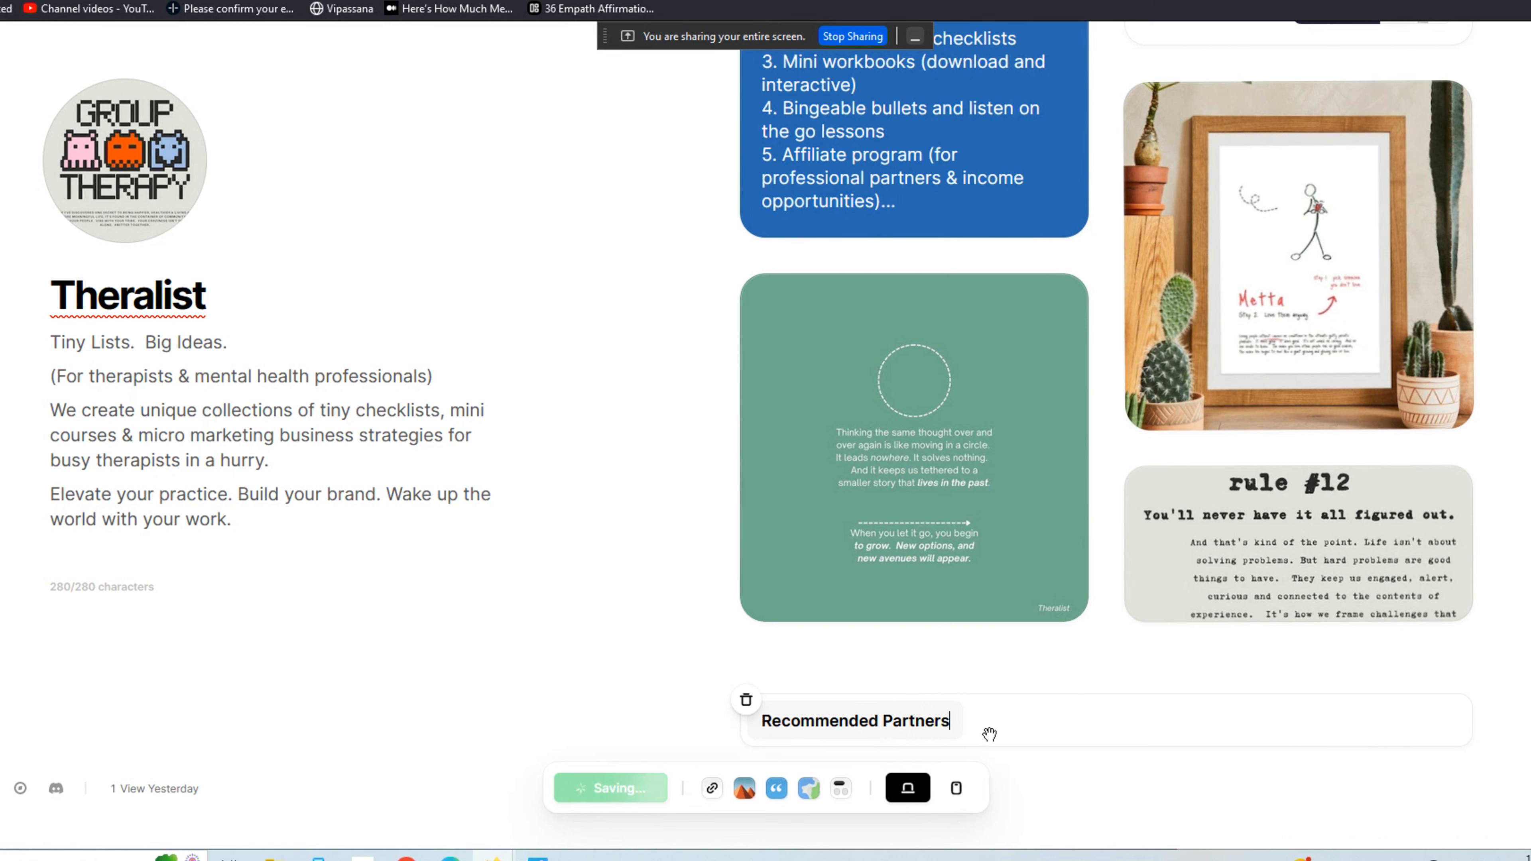
{"action": "left_click", "coordinate": [802, 721]}
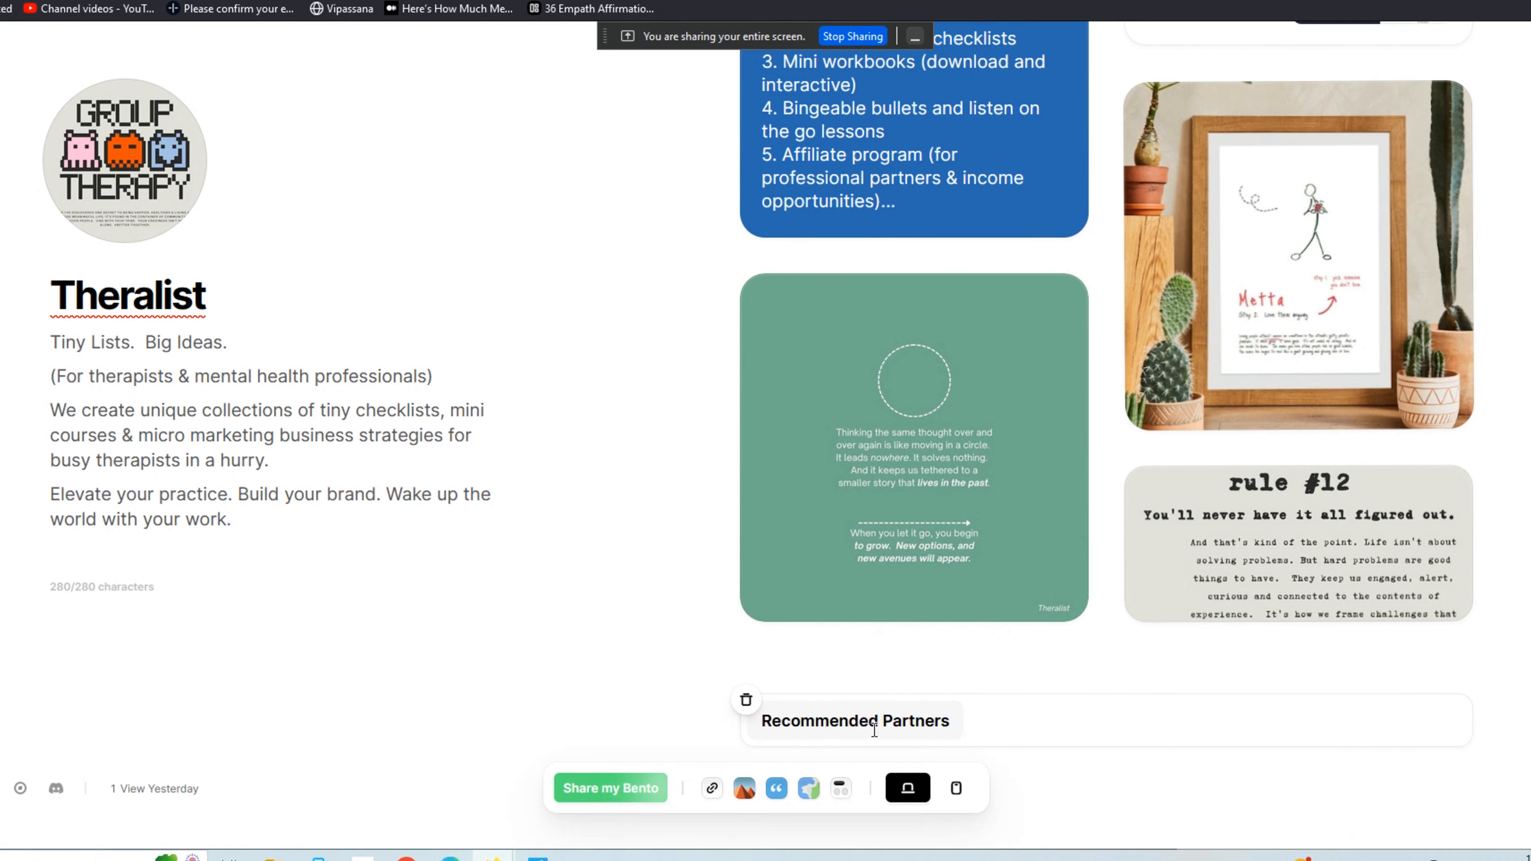
{"action": "double_click", "coordinate": [886, 721]}
{"action": "left_click", "coordinate": [622, 679]}
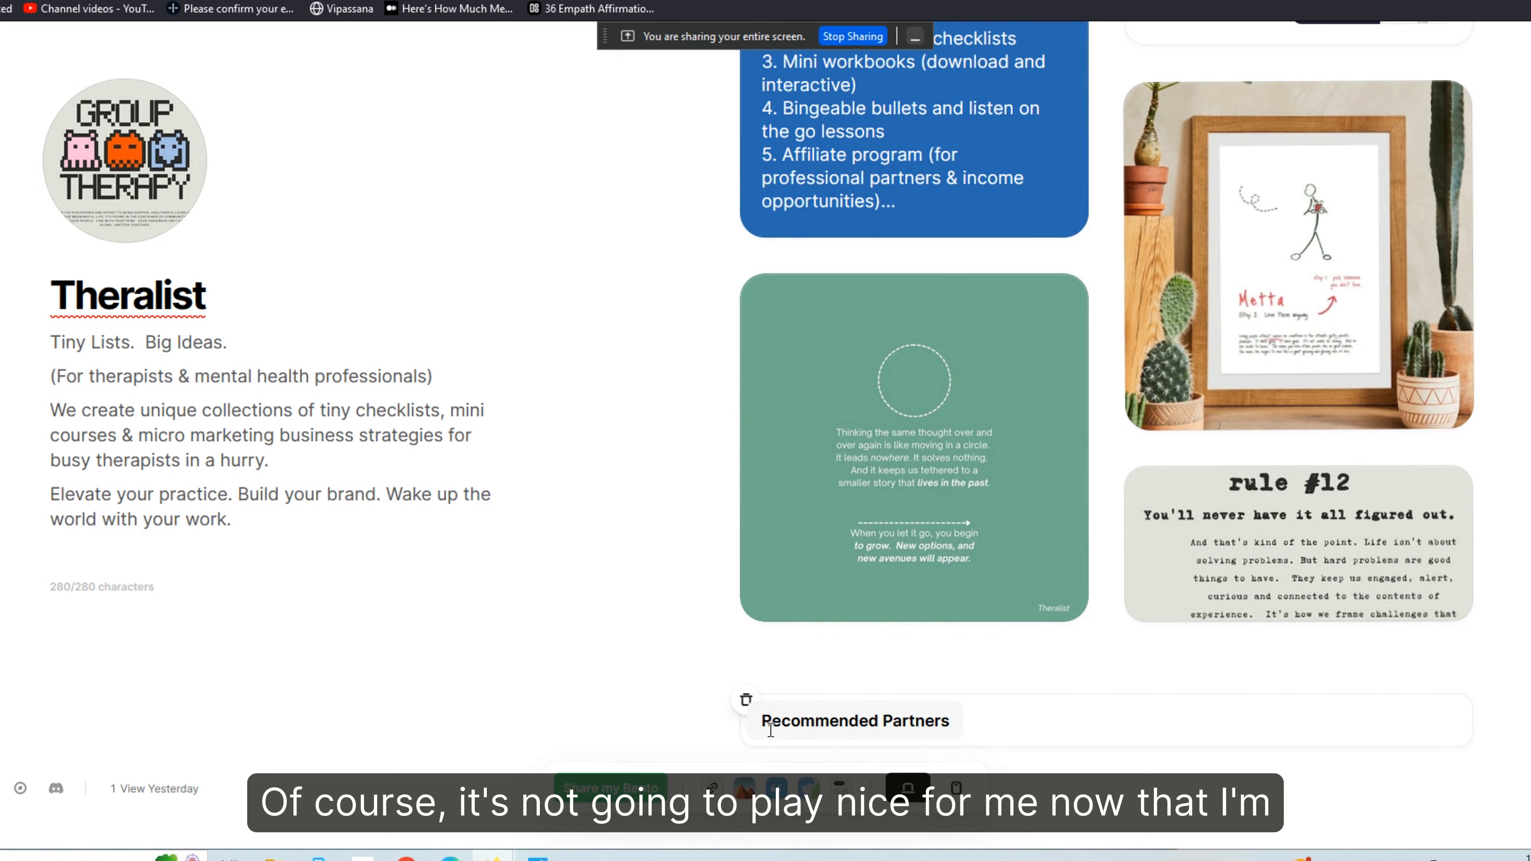
{"action": "left_click_drag", "start_coordinate": [769, 700], "coordinate": [753, 141]}
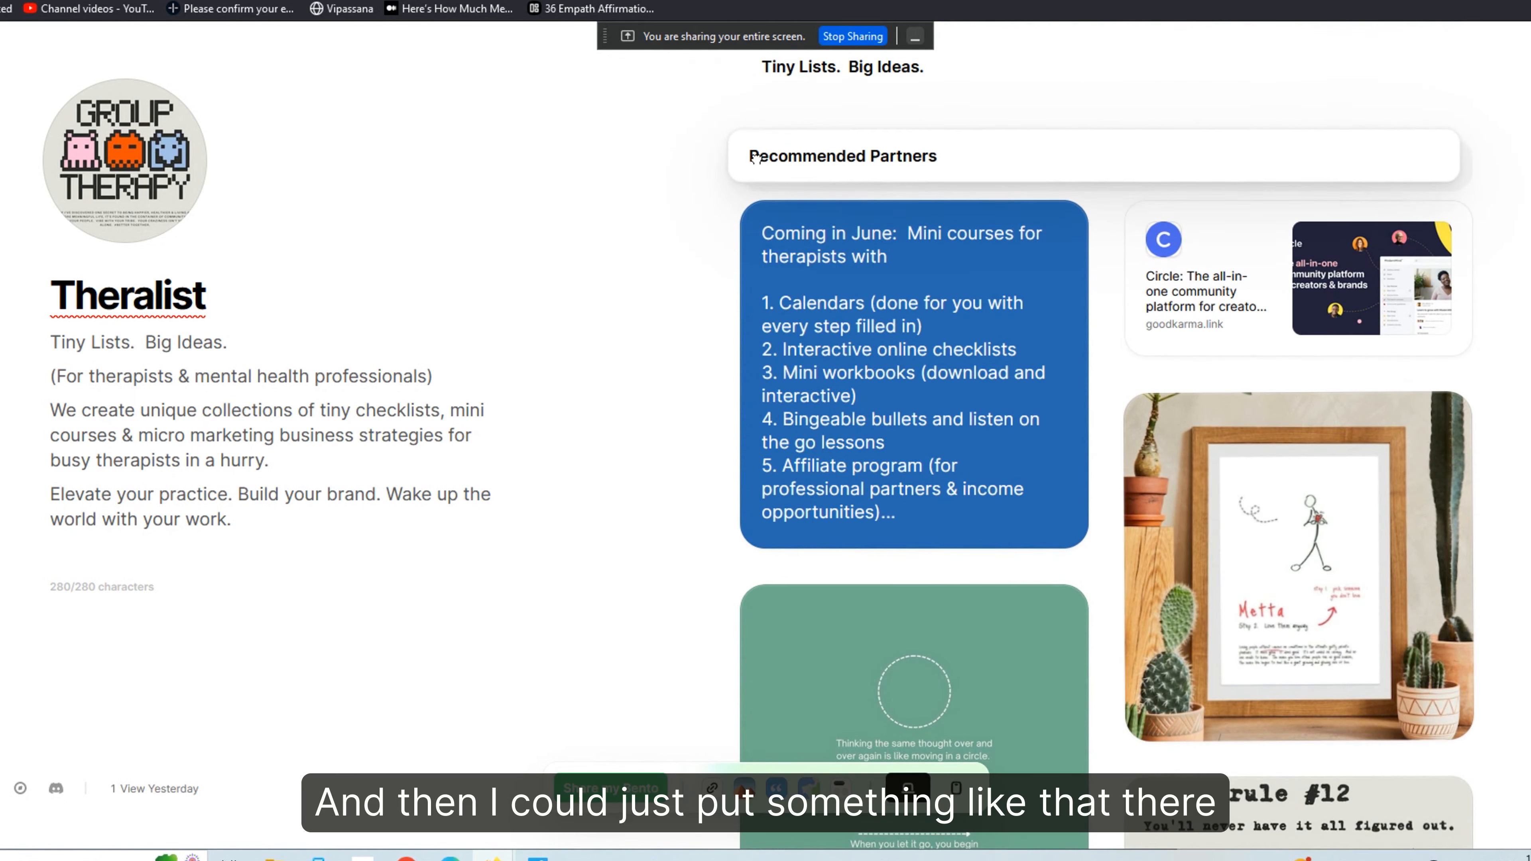
Check the Circle card's link by opening its site, dismissing the free-trial popup and returning to the mini site
{"action": "mouse_move", "coordinate": [1268, 329]}
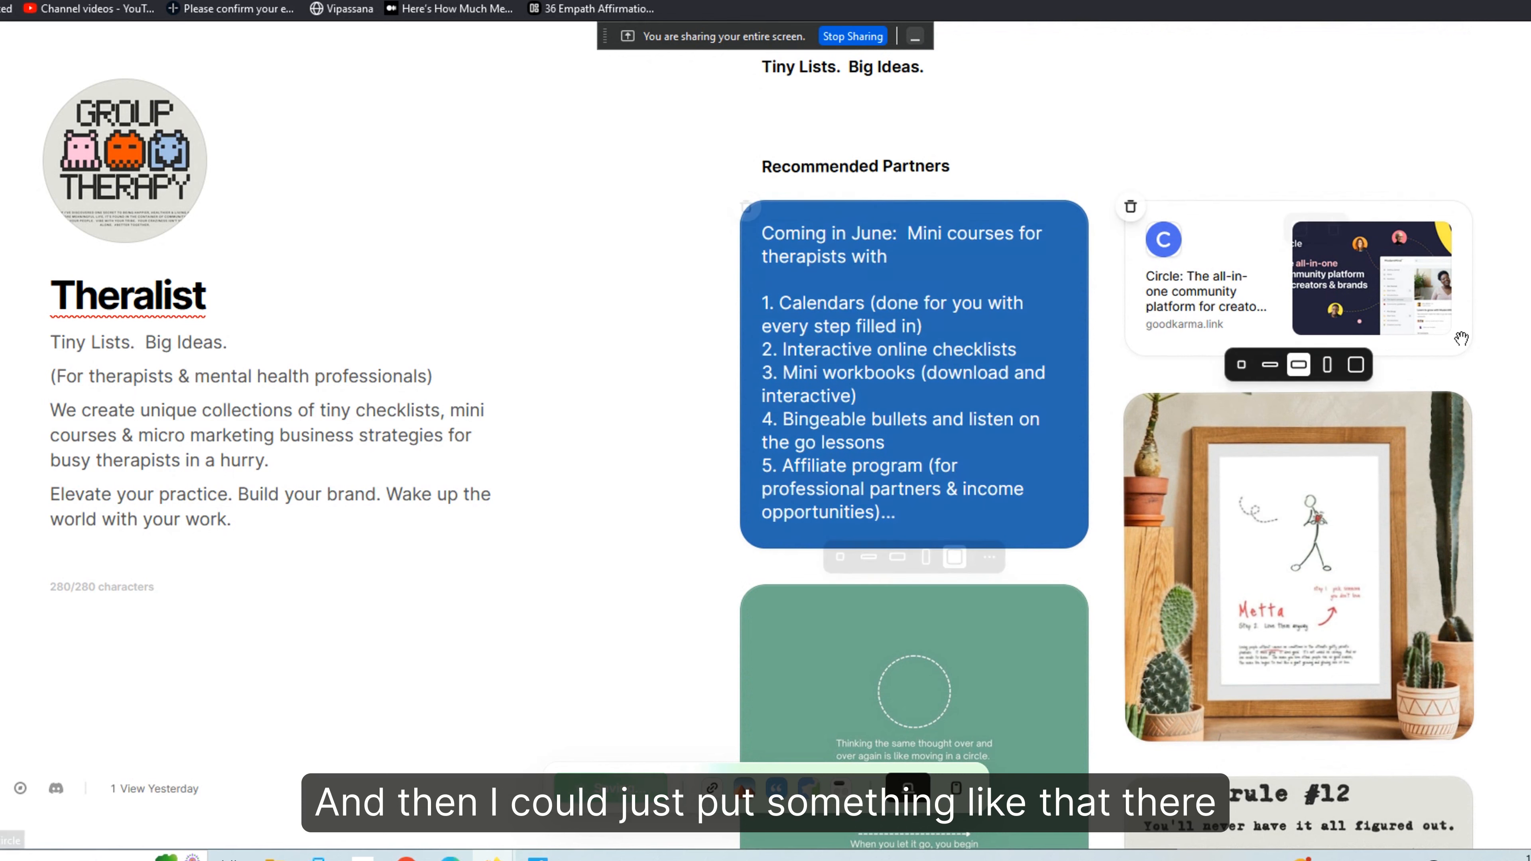
{"action": "left_click", "coordinate": [1326, 290]}
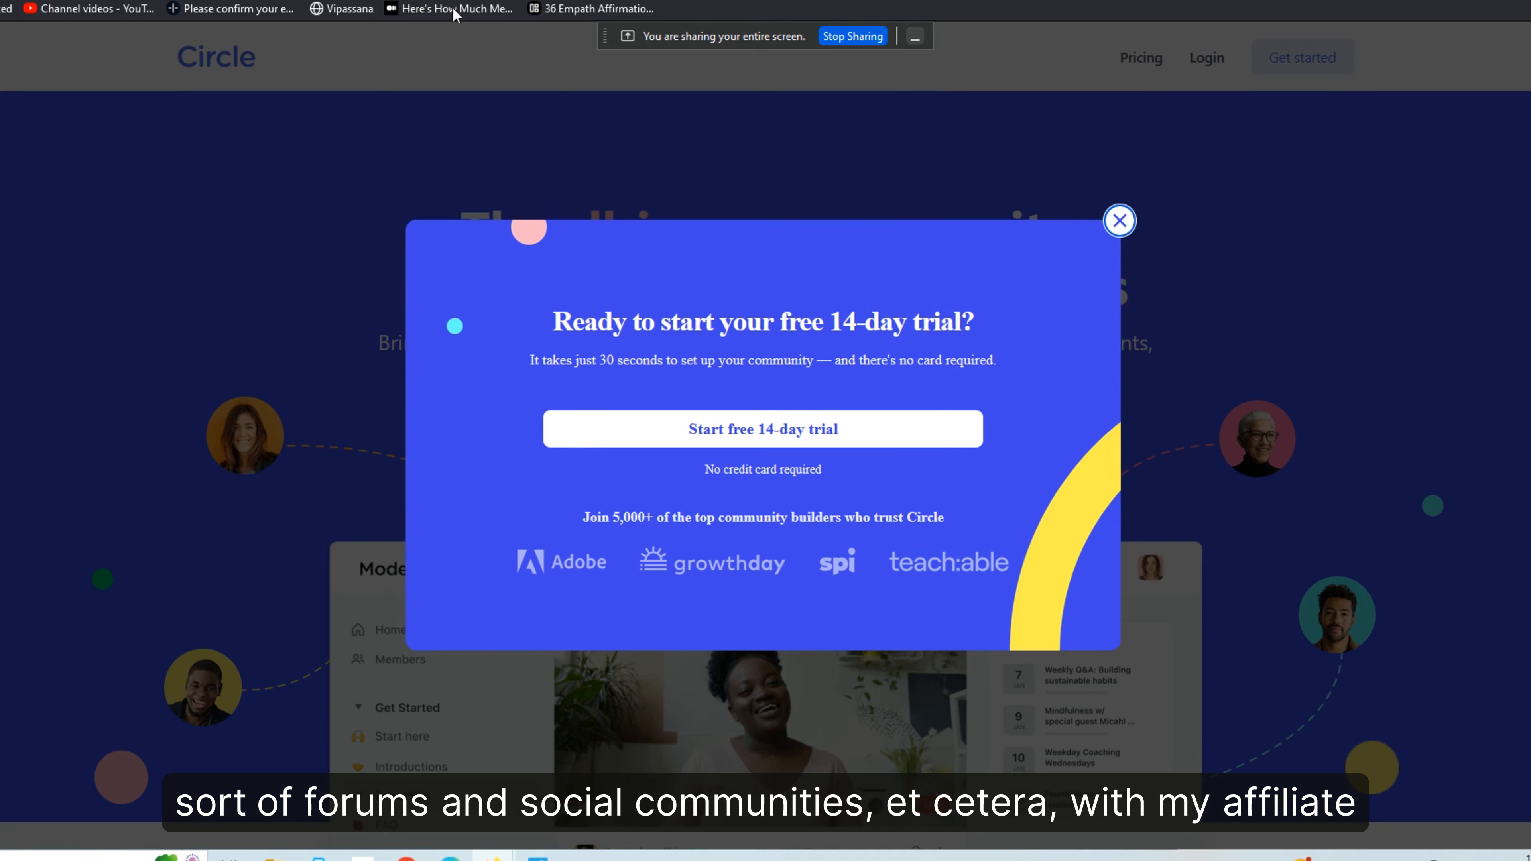
{"action": "left_click", "coordinate": [1122, 221]}
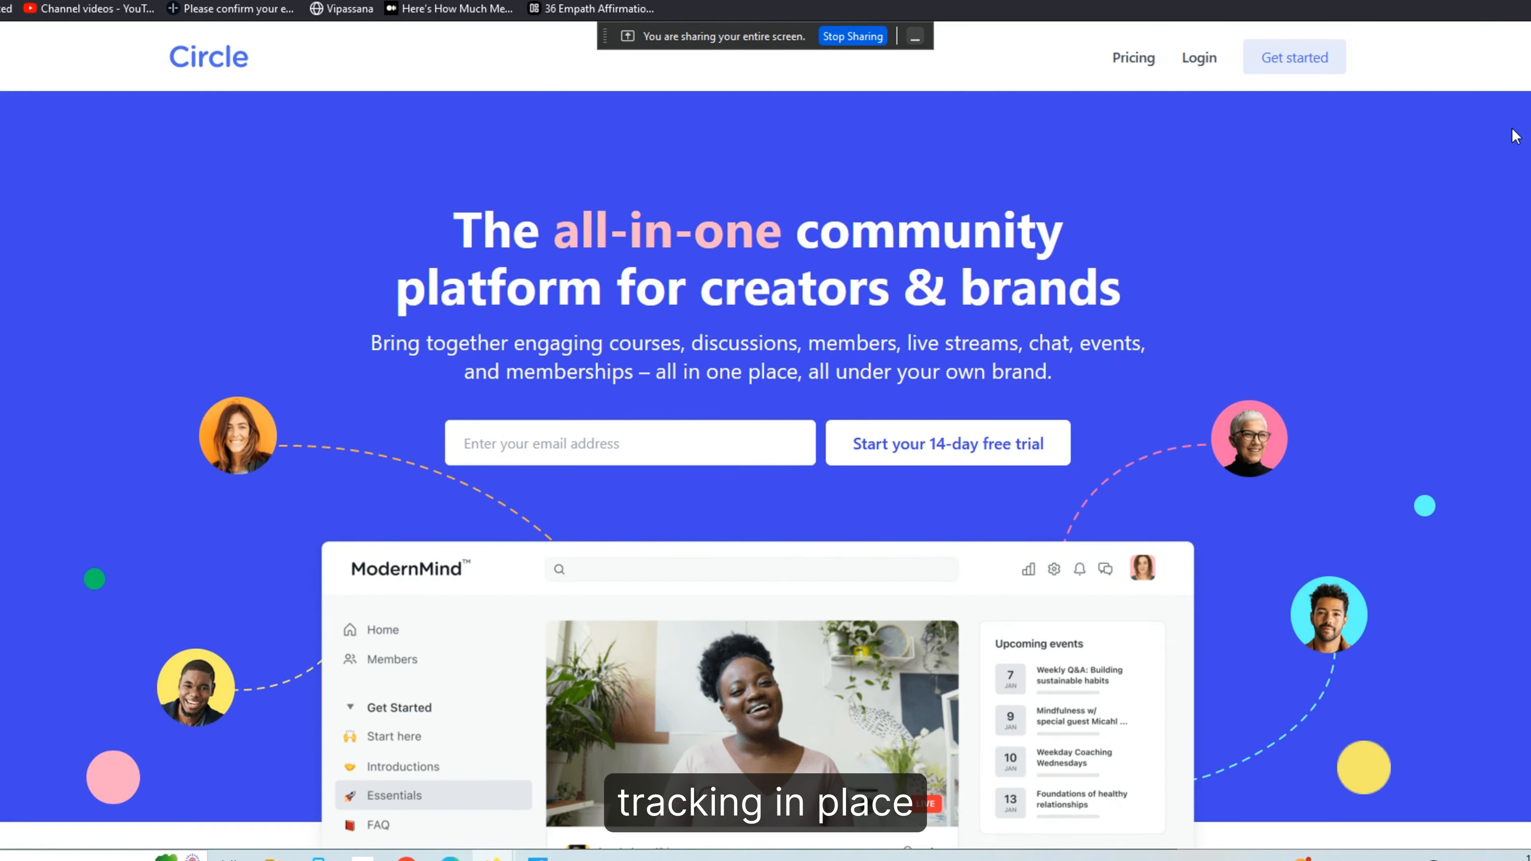
{"action": "key", "text": "ctrl+w"}
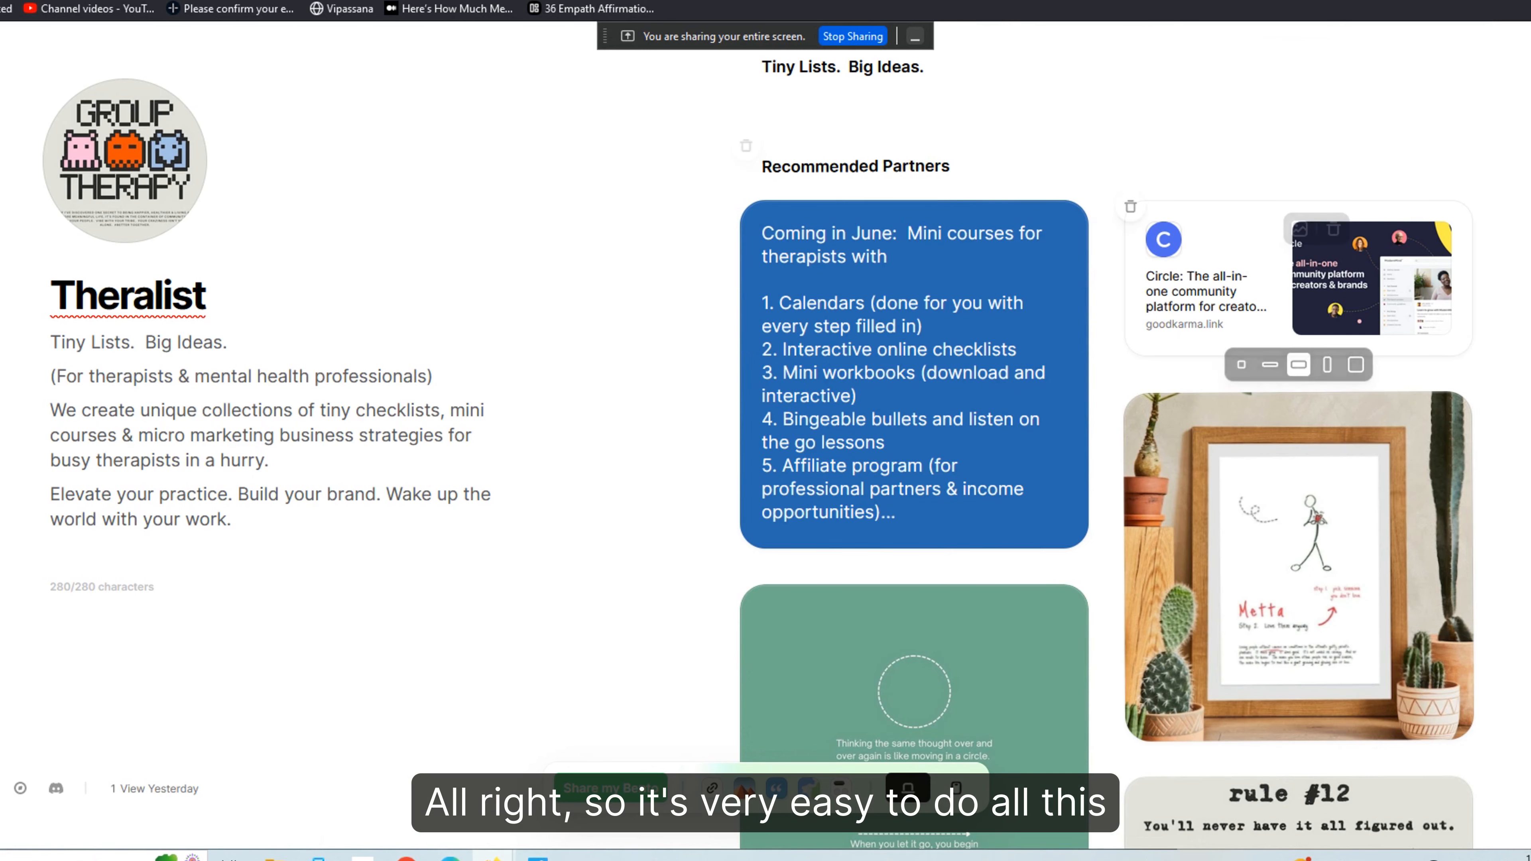
Review the whole mini site, from the logo card to the Recommended Partners section and the quote images
{"action": "scroll", "coordinate": [1106, 434], "scroll_direction": "up", "scroll_amount": 15}
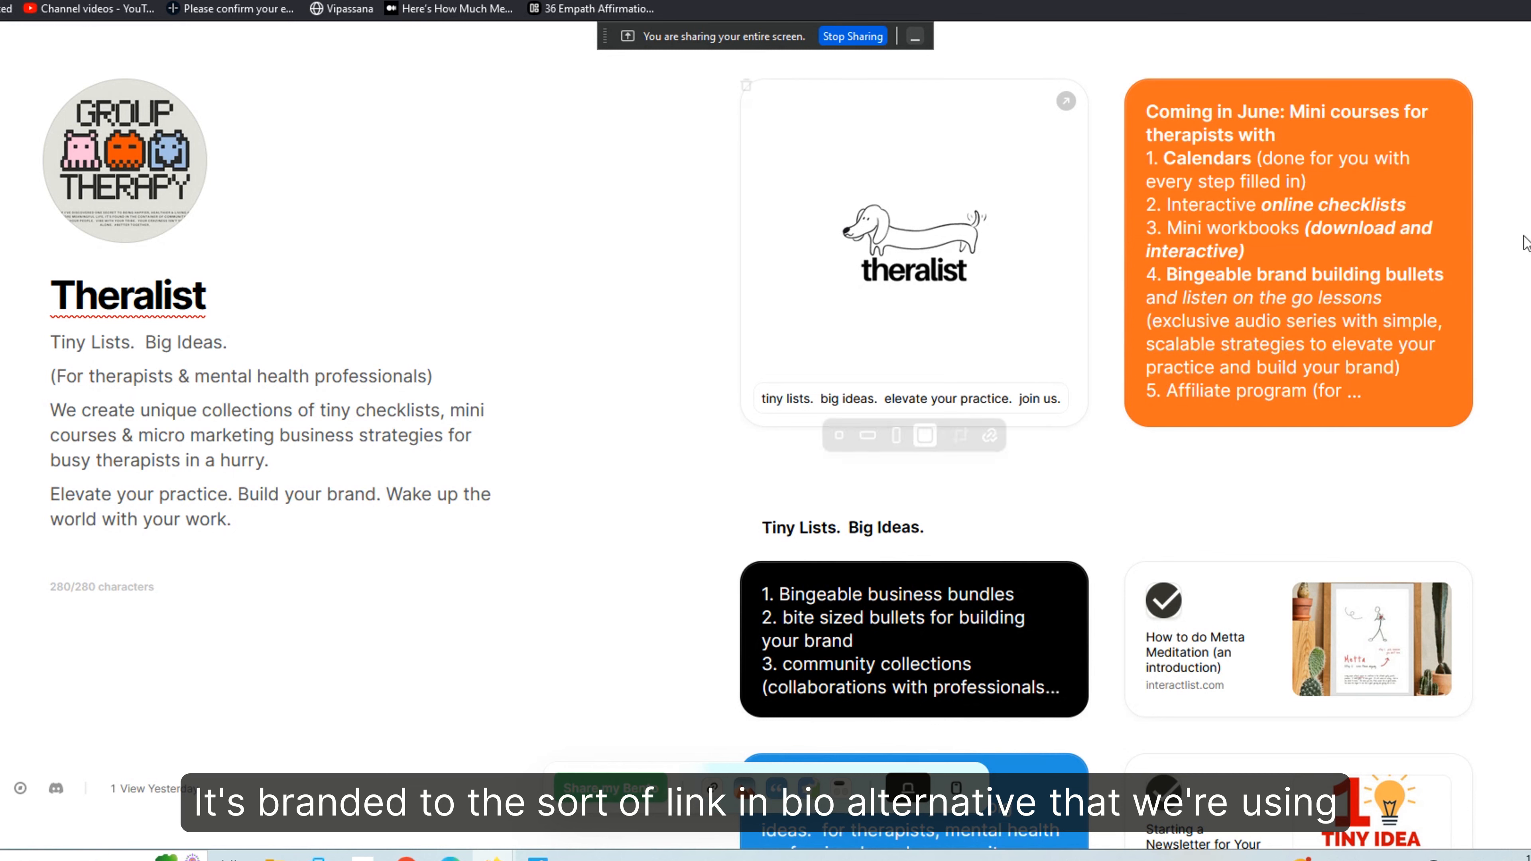
{"action": "scroll", "coordinate": [1107, 434], "scroll_direction": "down", "scroll_amount": 3}
{"action": "scroll", "coordinate": [1107, 435], "scroll_direction": "down", "scroll_amount": 12}
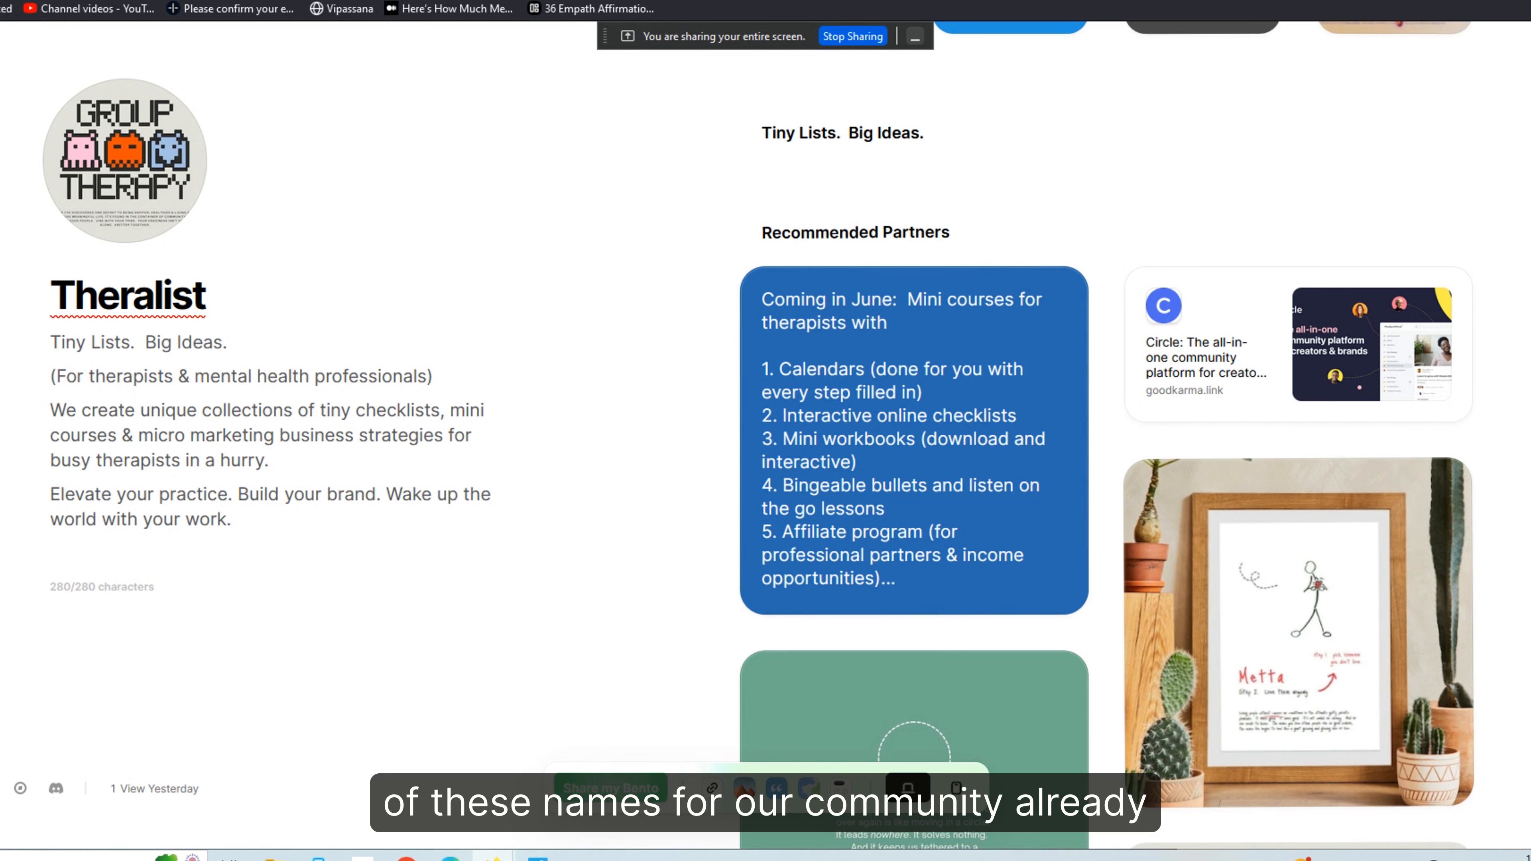
{"action": "scroll", "coordinate": [1107, 459], "scroll_direction": "down", "scroll_amount": 5}
{"action": "scroll", "coordinate": [1108, 458], "scroll_direction": "up", "scroll_amount": 6}
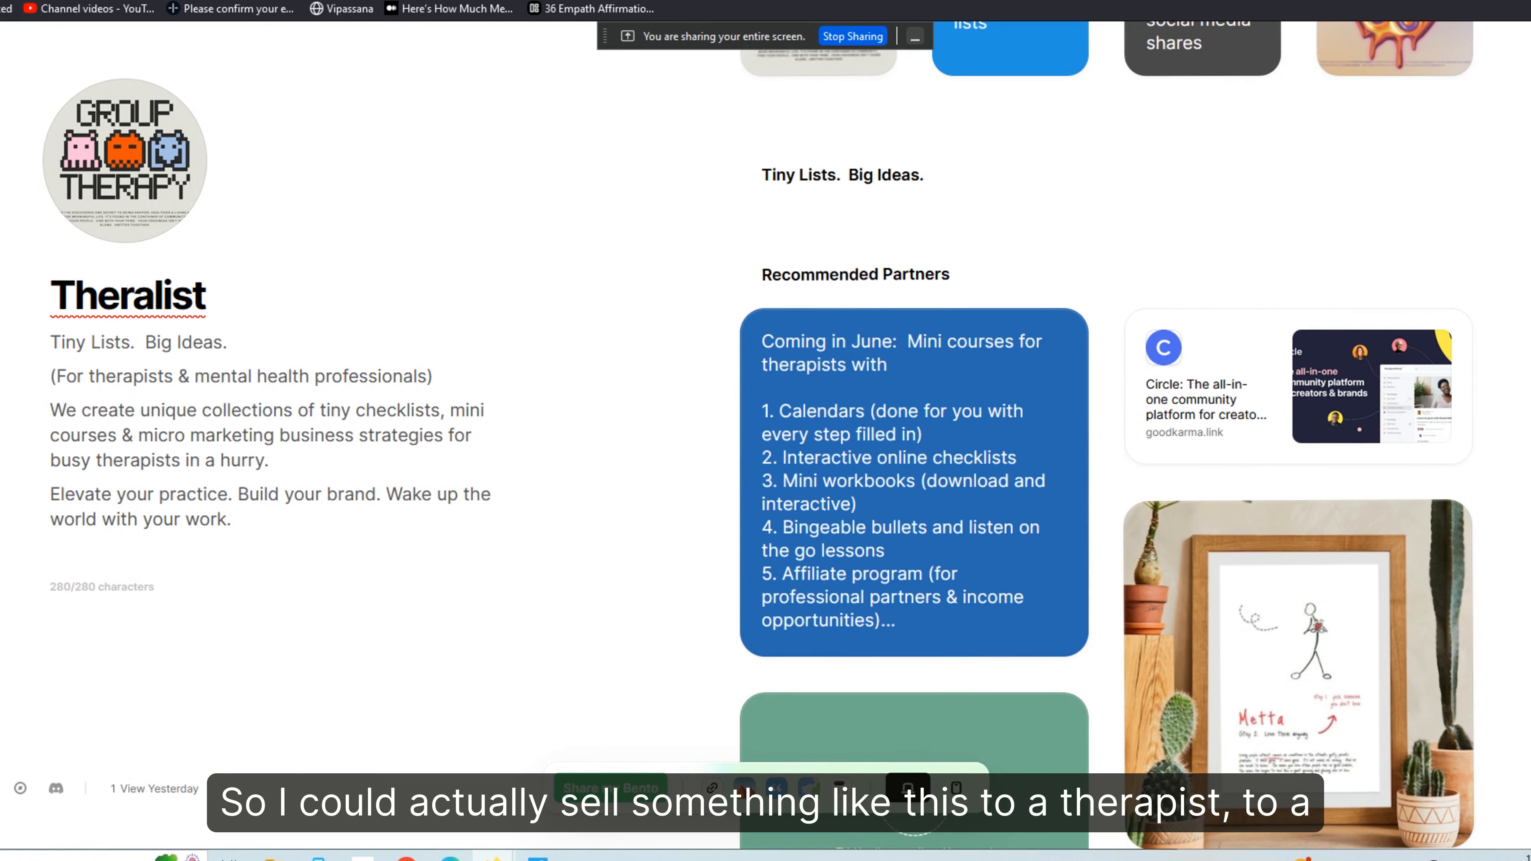
{"action": "scroll", "coordinate": [1108, 434], "scroll_direction": "up", "scroll_amount": 2}
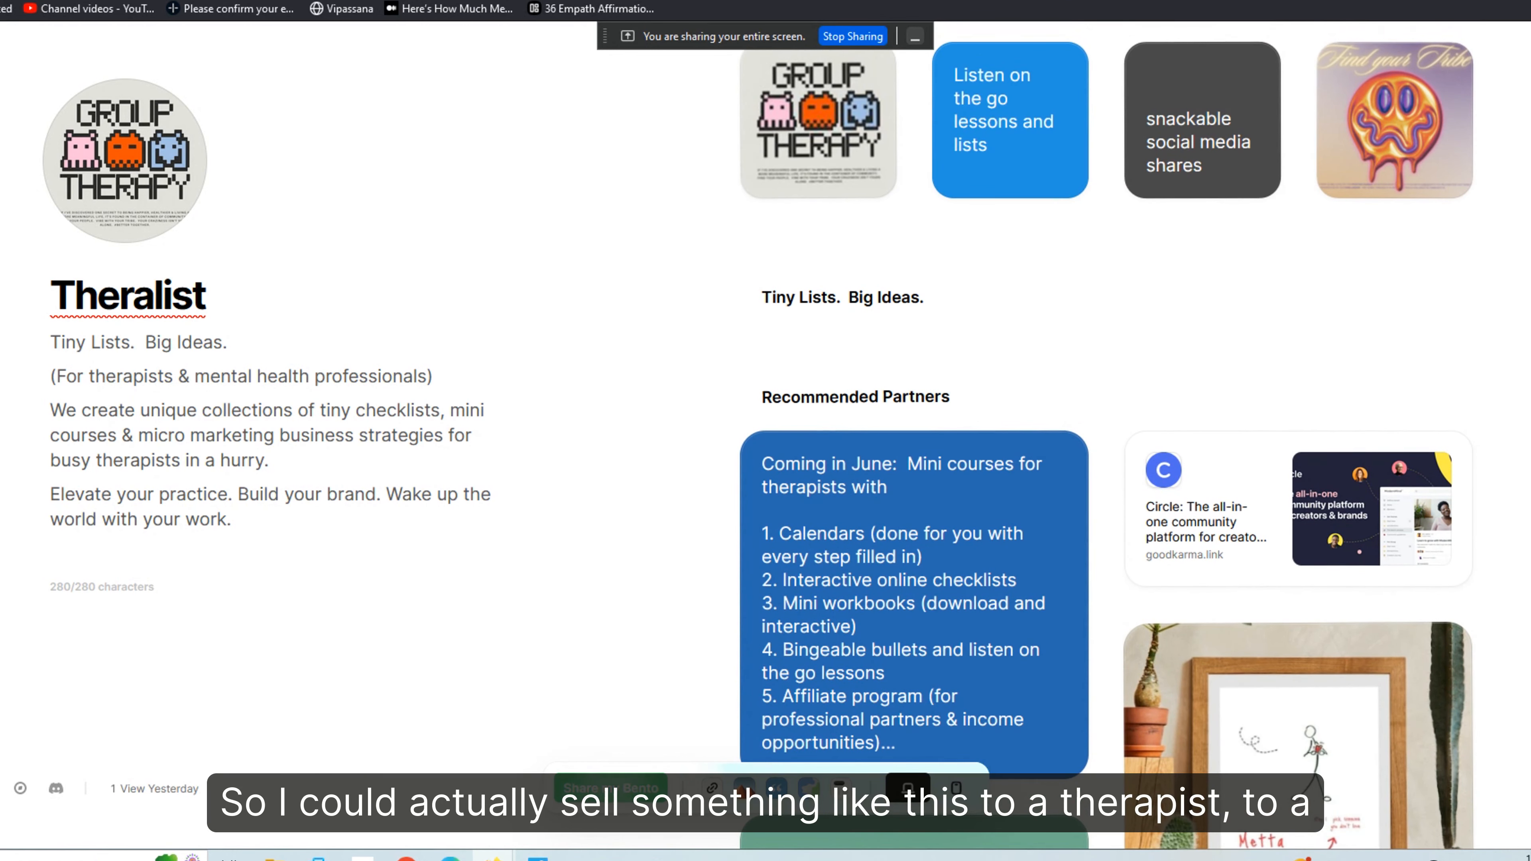
{"action": "scroll", "coordinate": [1107, 435], "scroll_direction": "up", "scroll_amount": 2}
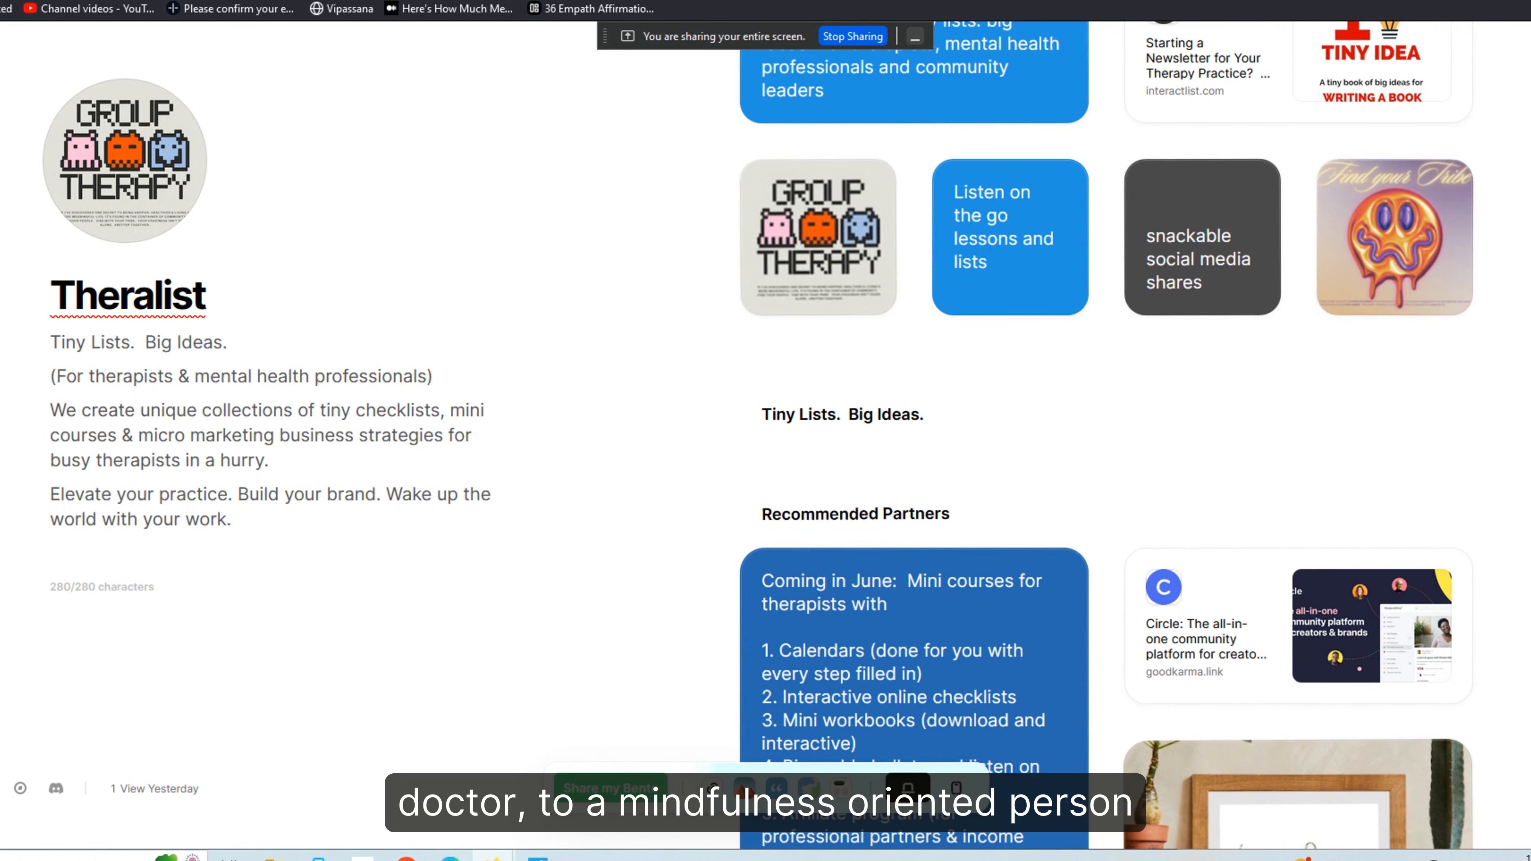
{"action": "scroll", "coordinate": [1108, 435], "scroll_direction": "down", "scroll_amount": 2}
{"action": "scroll", "coordinate": [1108, 434], "scroll_direction": "down", "scroll_amount": 5}
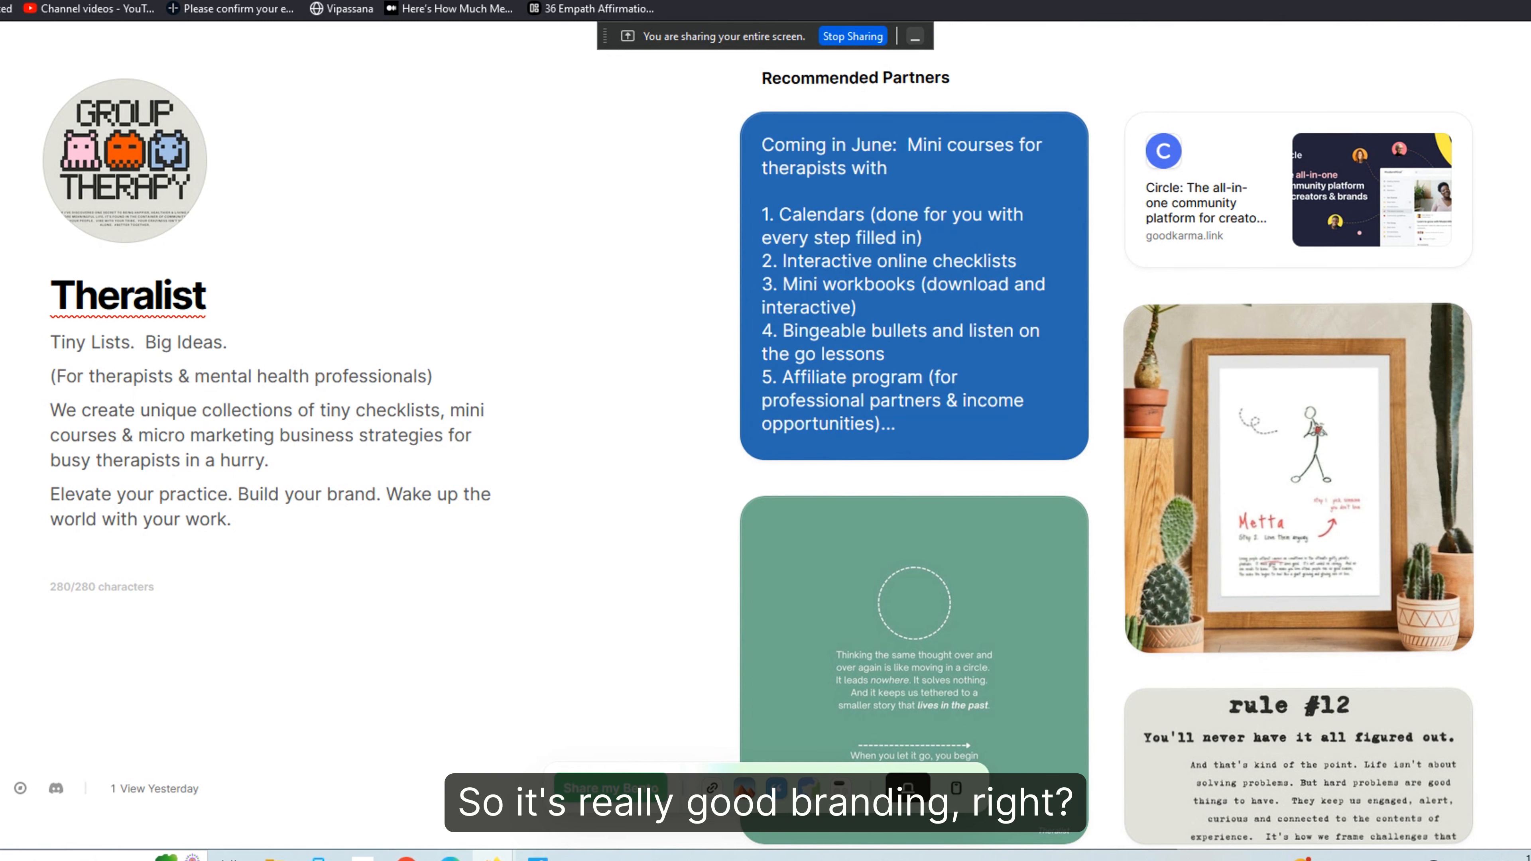
{"action": "scroll", "coordinate": [1106, 434], "scroll_direction": "up", "scroll_amount": 7}
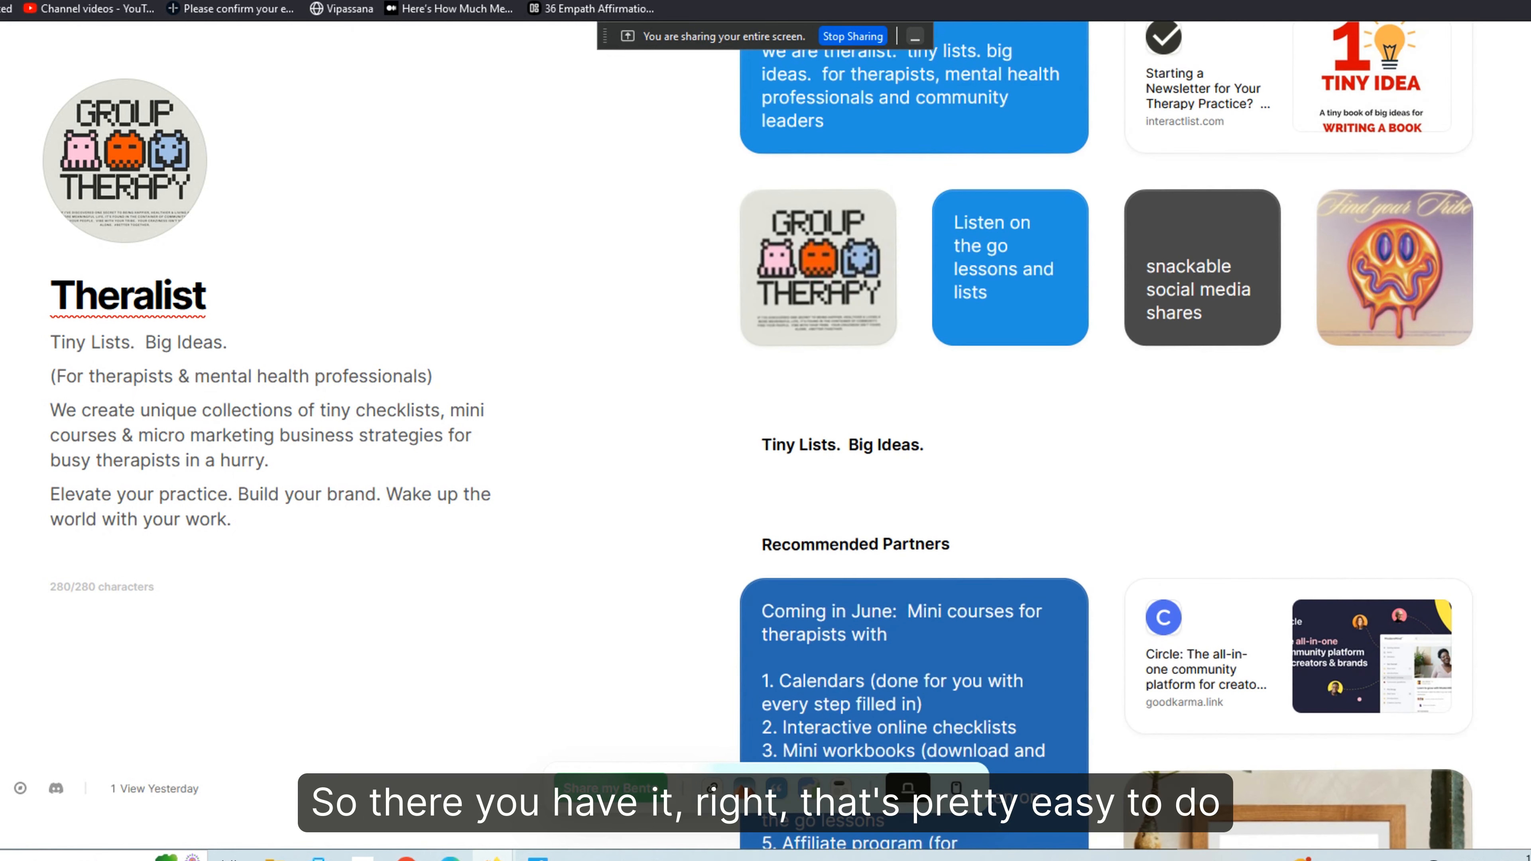
{"action": "scroll", "coordinate": [1107, 434], "scroll_direction": "up", "scroll_amount": 10}
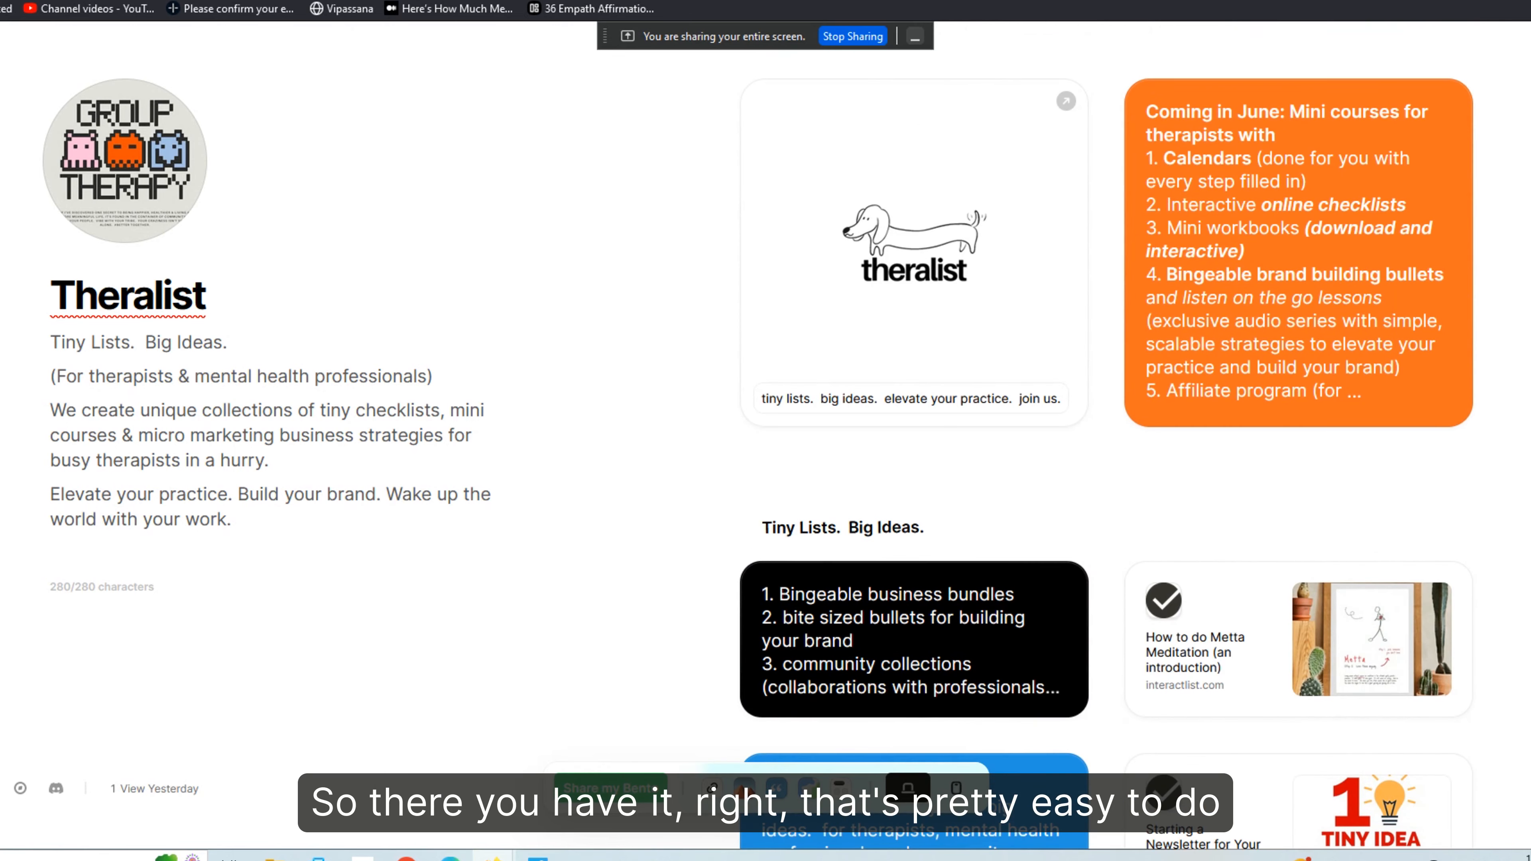
{"action": "scroll", "coordinate": [1106, 435], "scroll_direction": "down", "scroll_amount": 20}
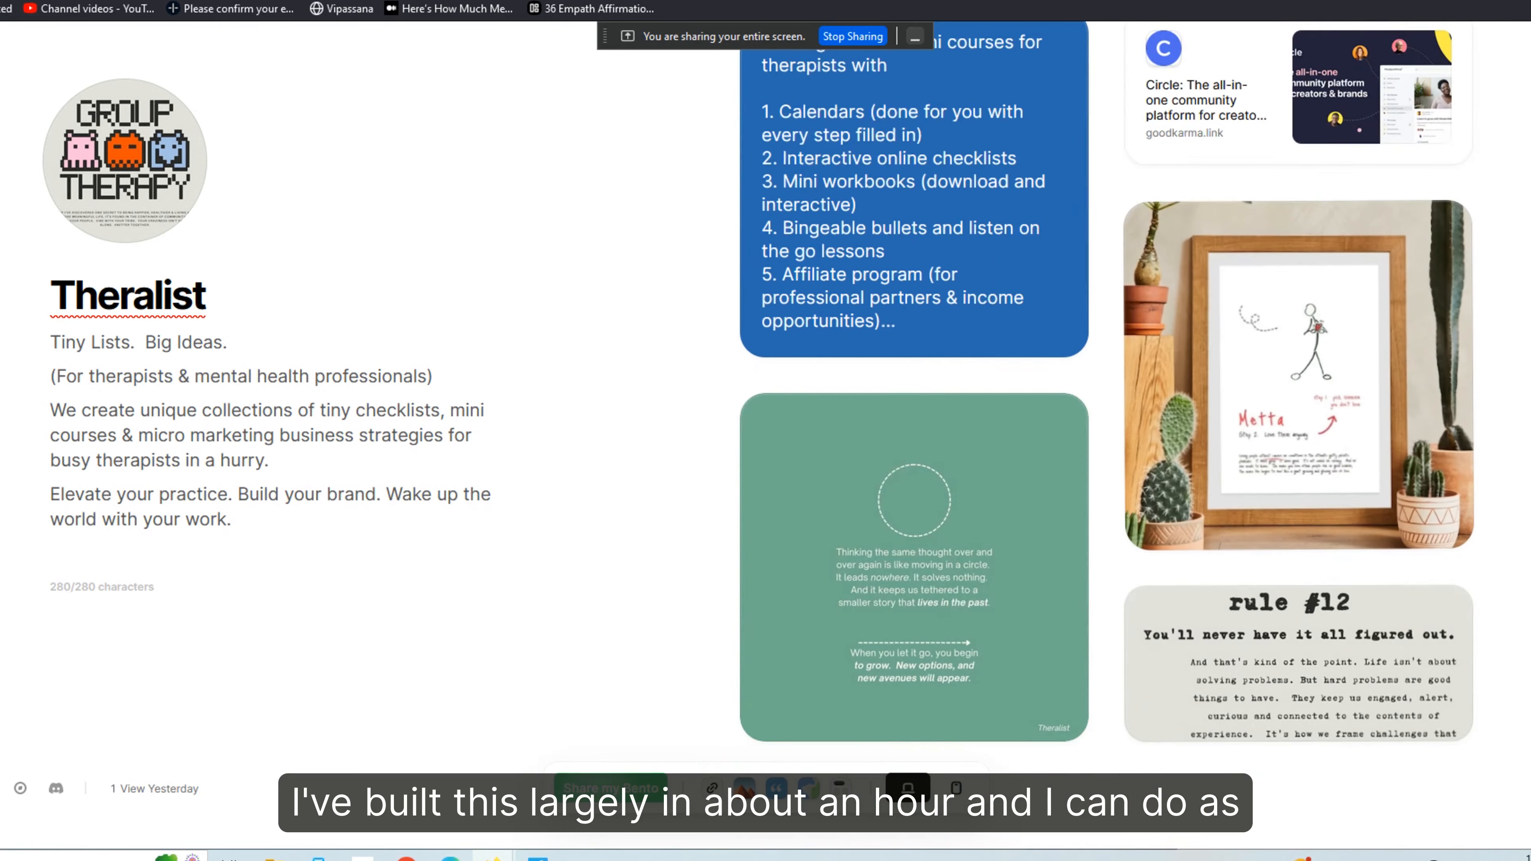
{"action": "scroll", "coordinate": [1304, 578], "scroll_direction": "up", "scroll_amount": 13}
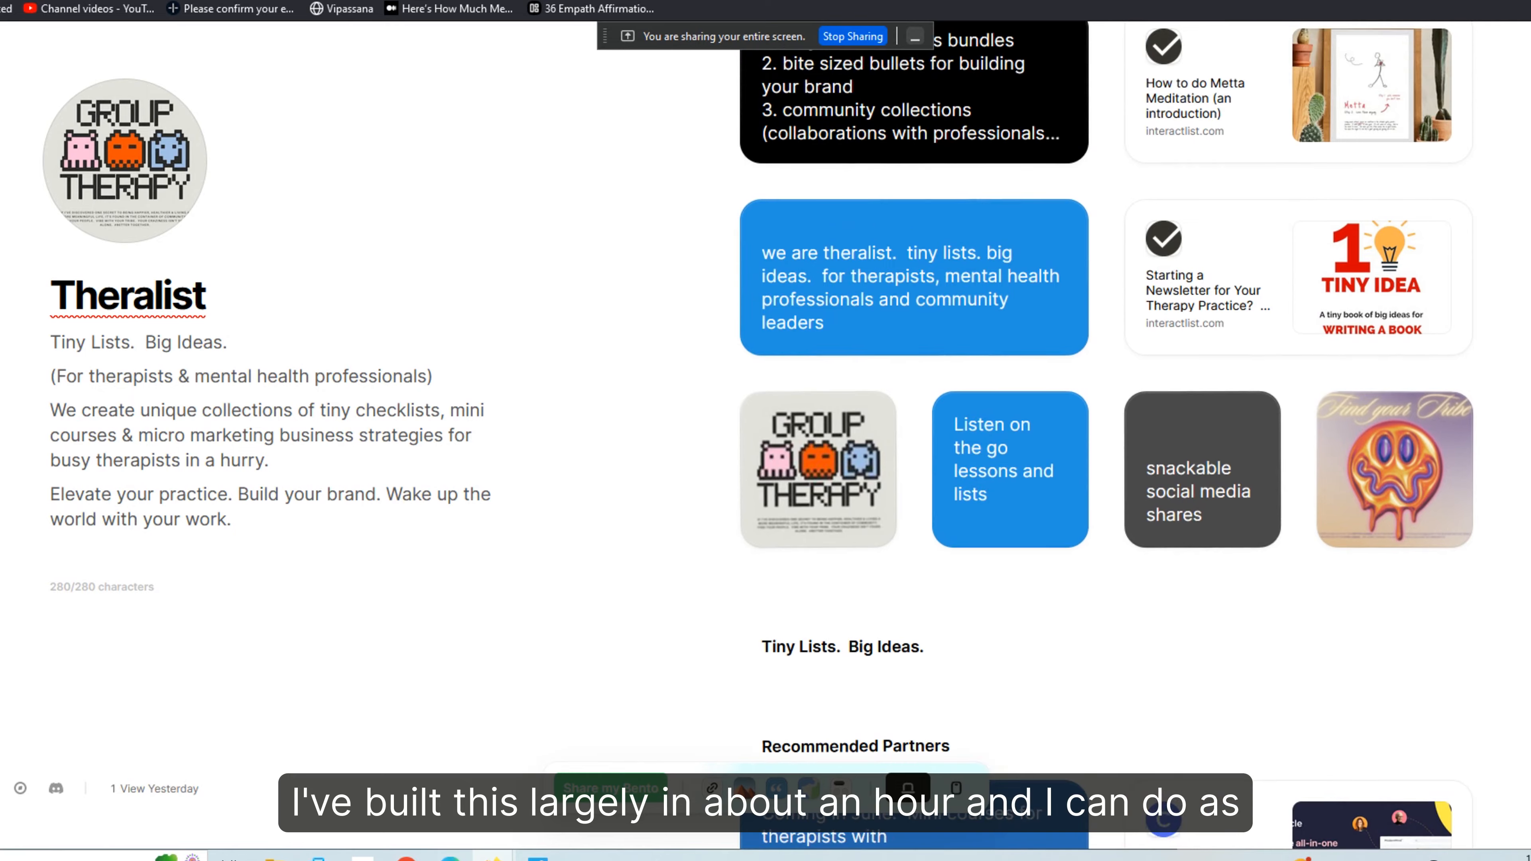
Add the "Untitled design" image as a card and place it above the Circle link card under Recommended Partners
{"action": "scroll", "coordinate": [1304, 577], "scroll_direction": "down", "scroll_amount": 10}
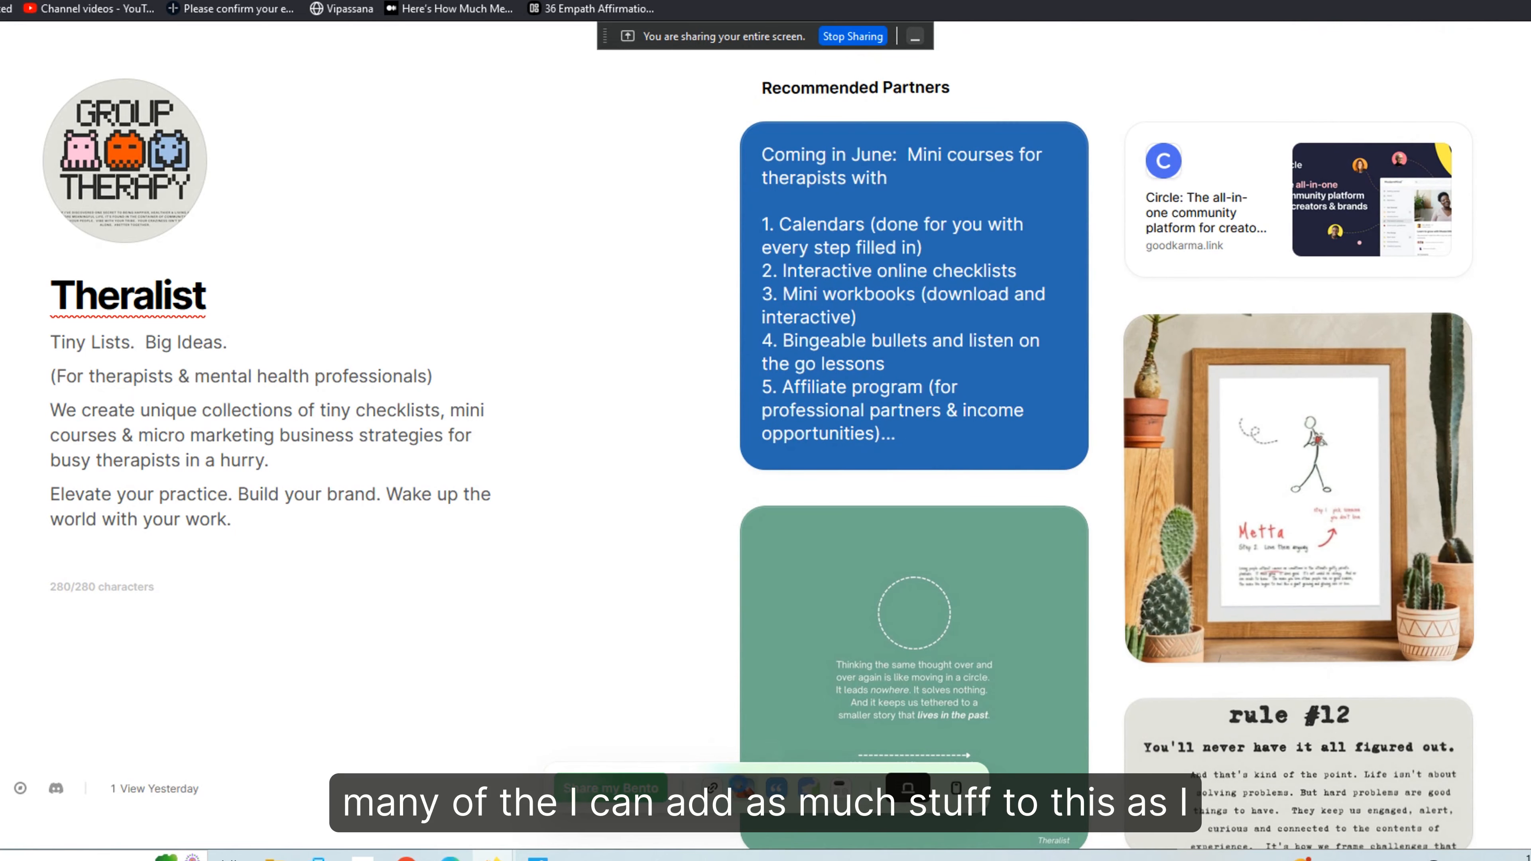
{"action": "left_click", "coordinate": [744, 788]}
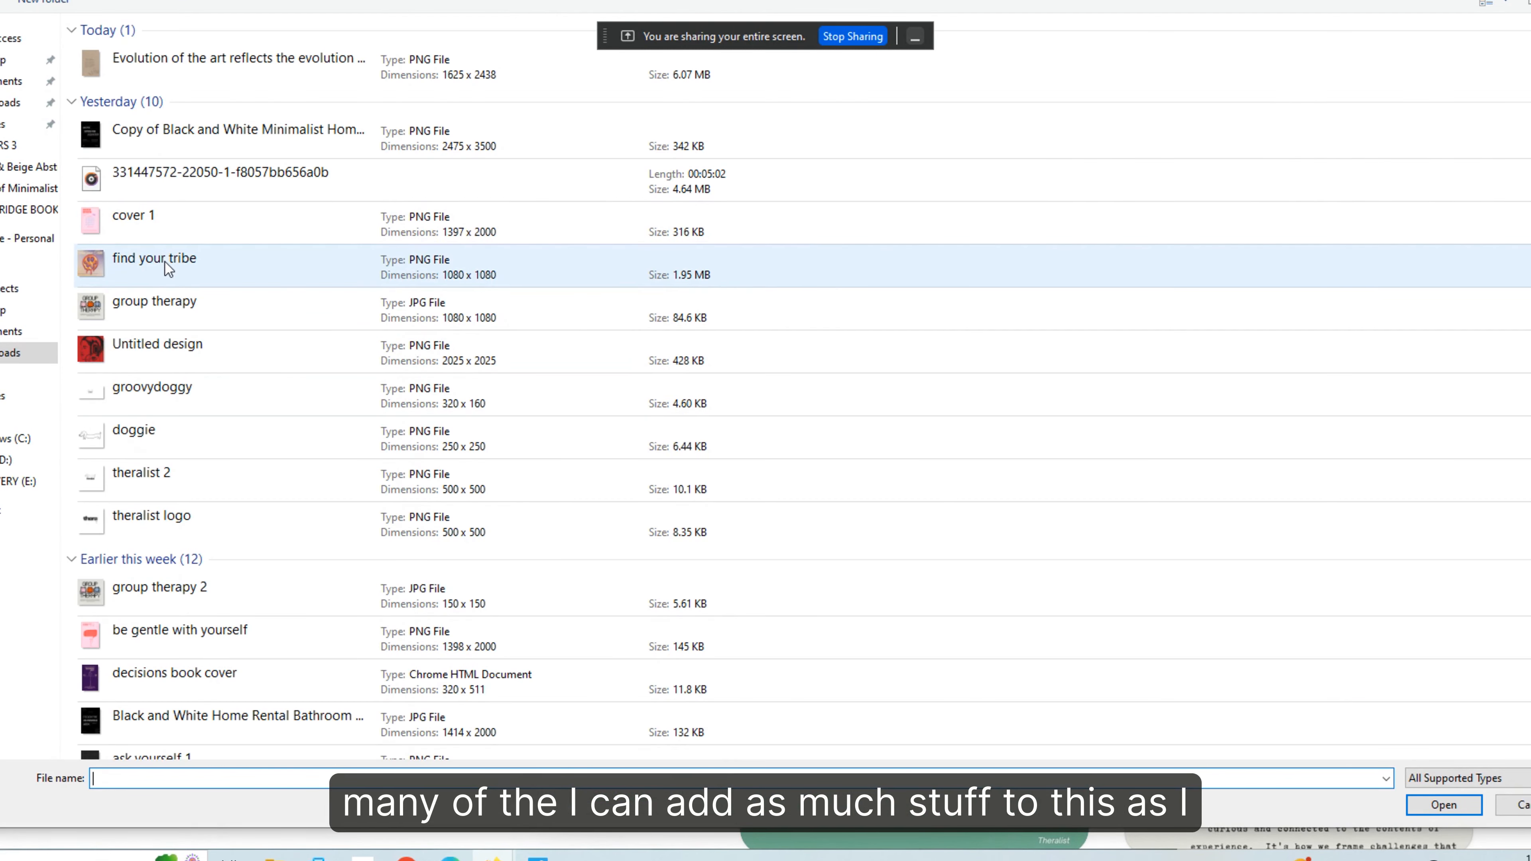
{"action": "left_click", "coordinate": [164, 343]}
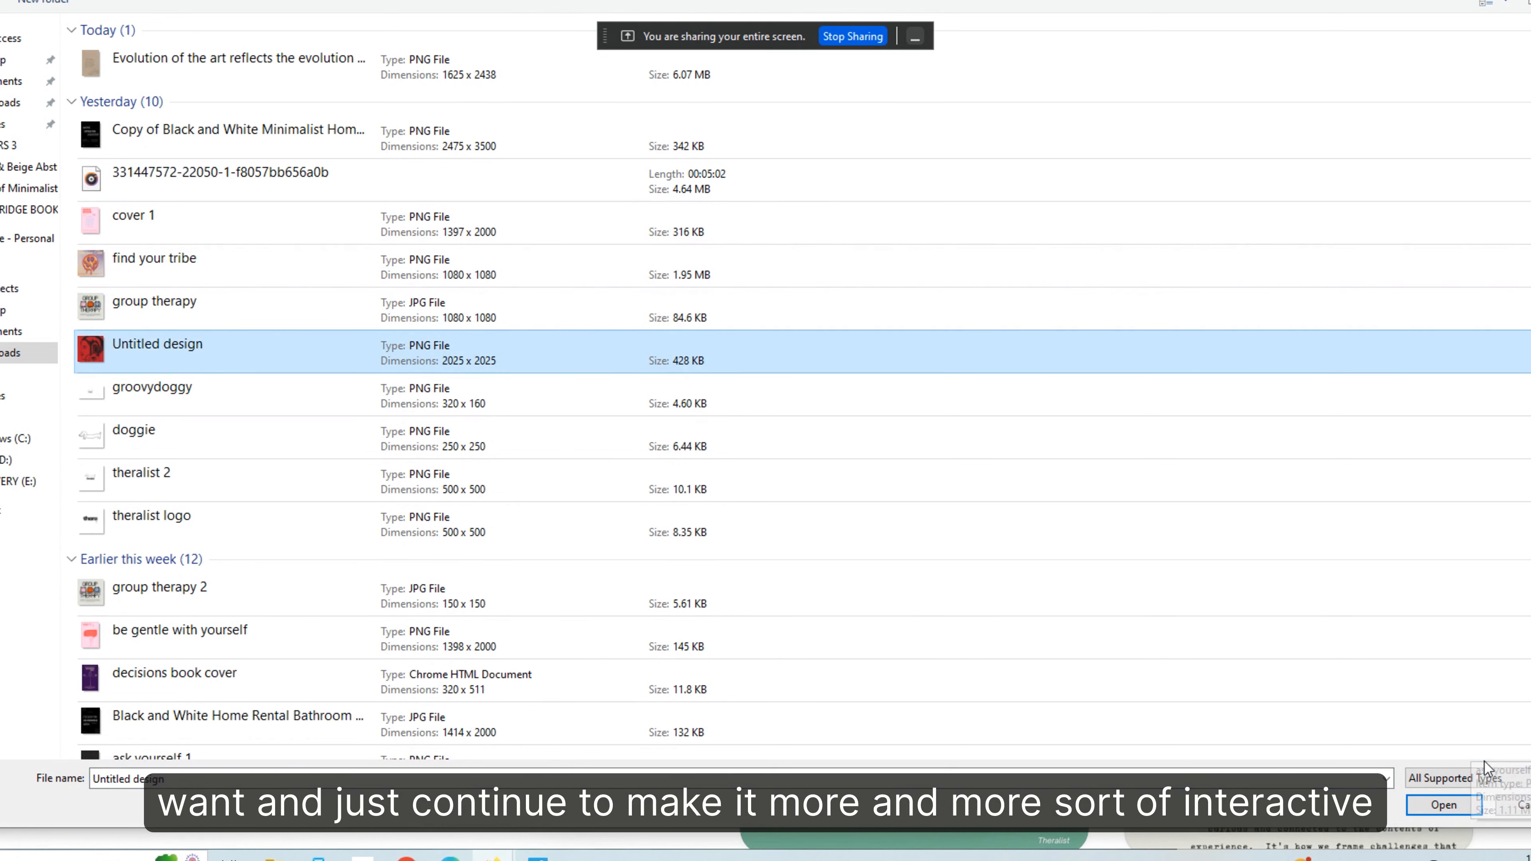
{"action": "left_click", "coordinate": [1440, 804]}
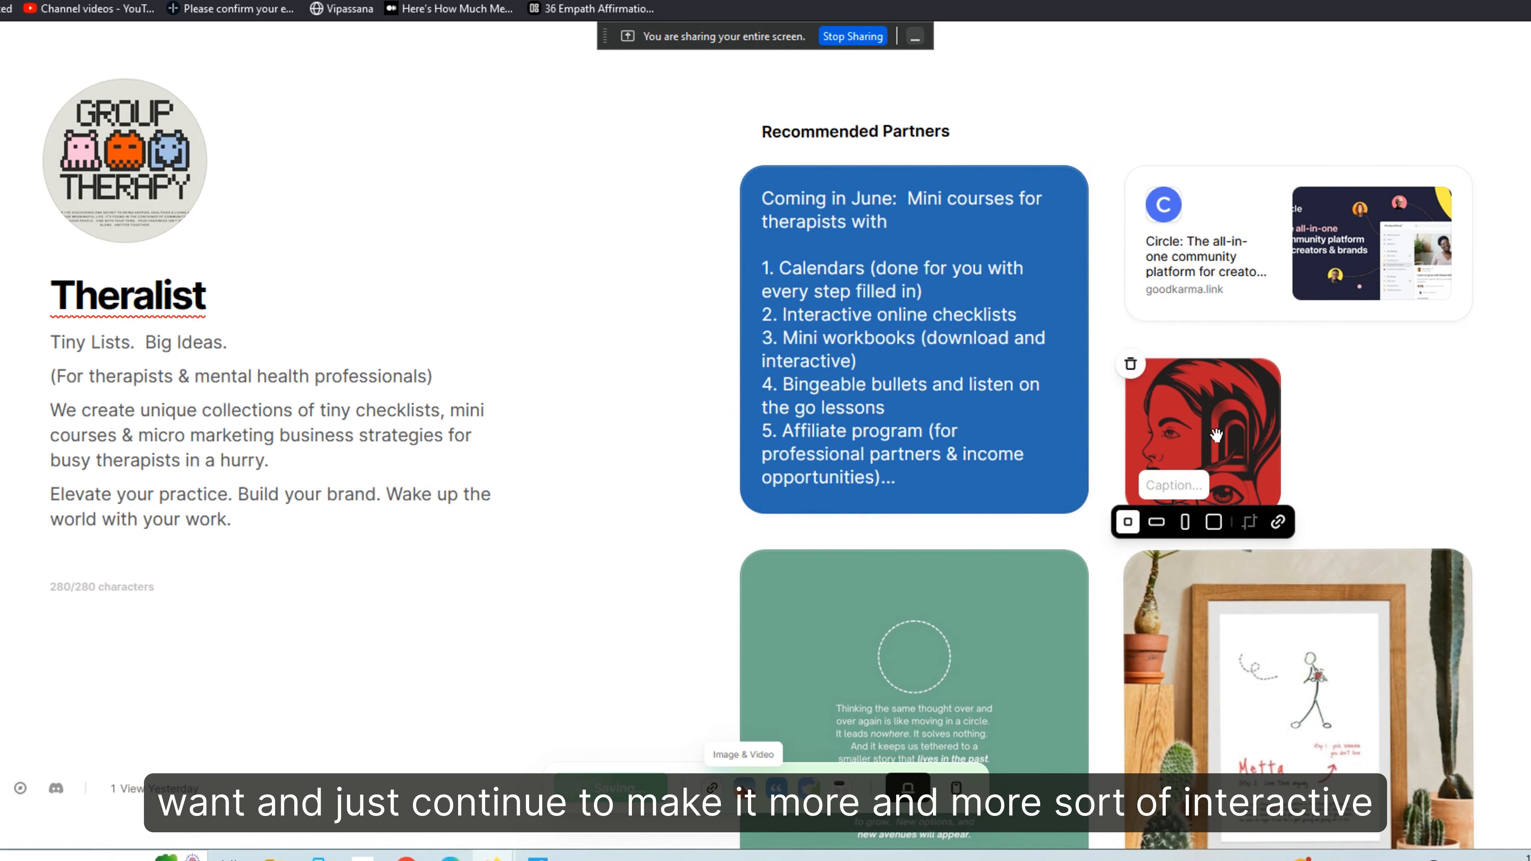
{"action": "left_click_drag", "start_coordinate": [1216, 435], "coordinate": [1224, 242]}
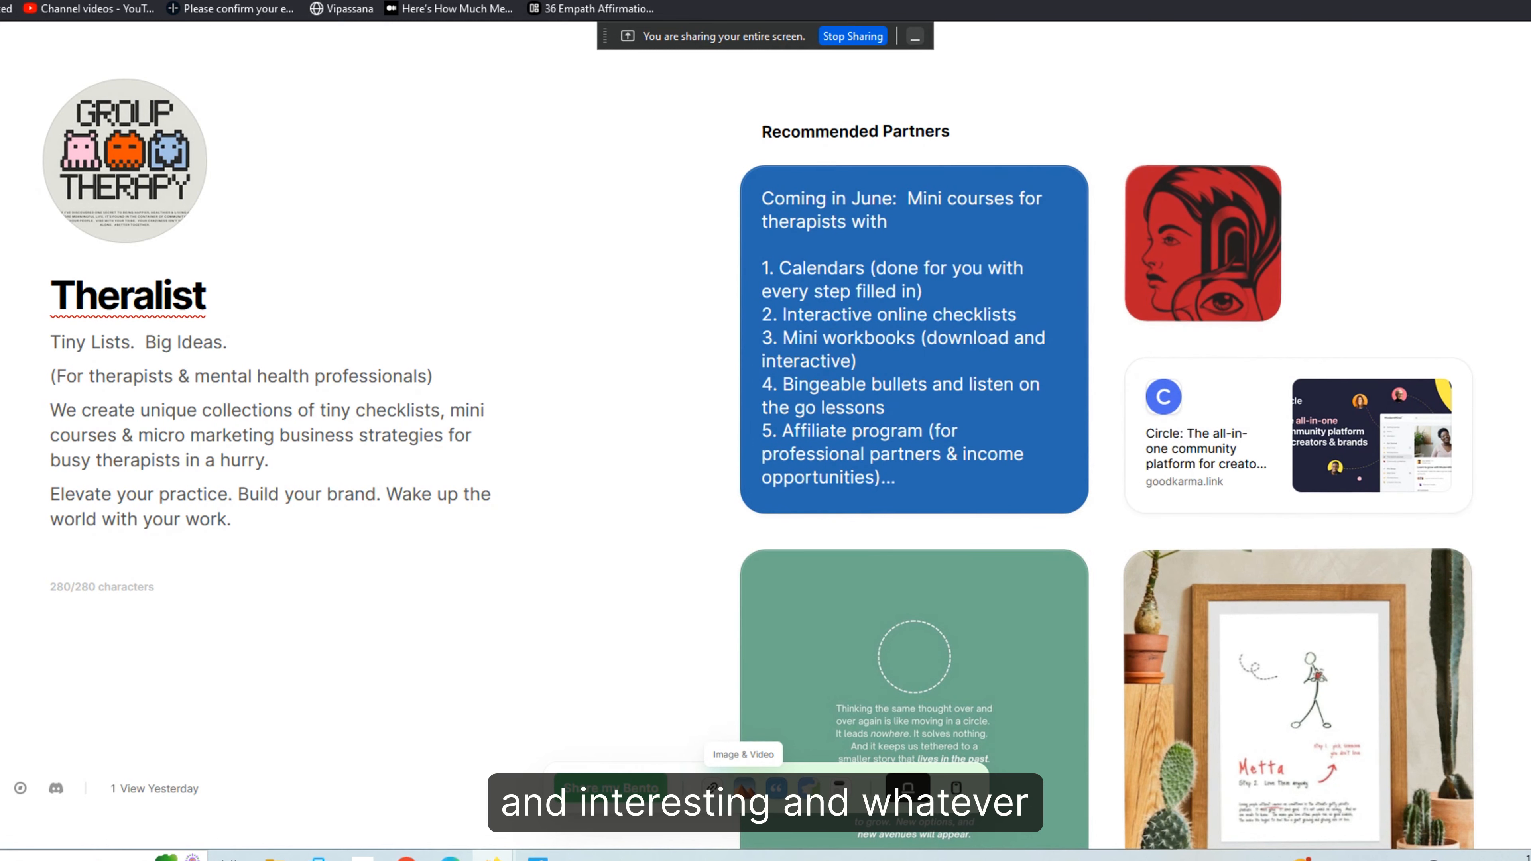
Caption the red image card "expand your mind"
{"action": "mouse_move", "coordinate": [1153, 331]}
{"action": "left_click", "coordinate": [1185, 284]}
{"action": "type", "text": "exp"}
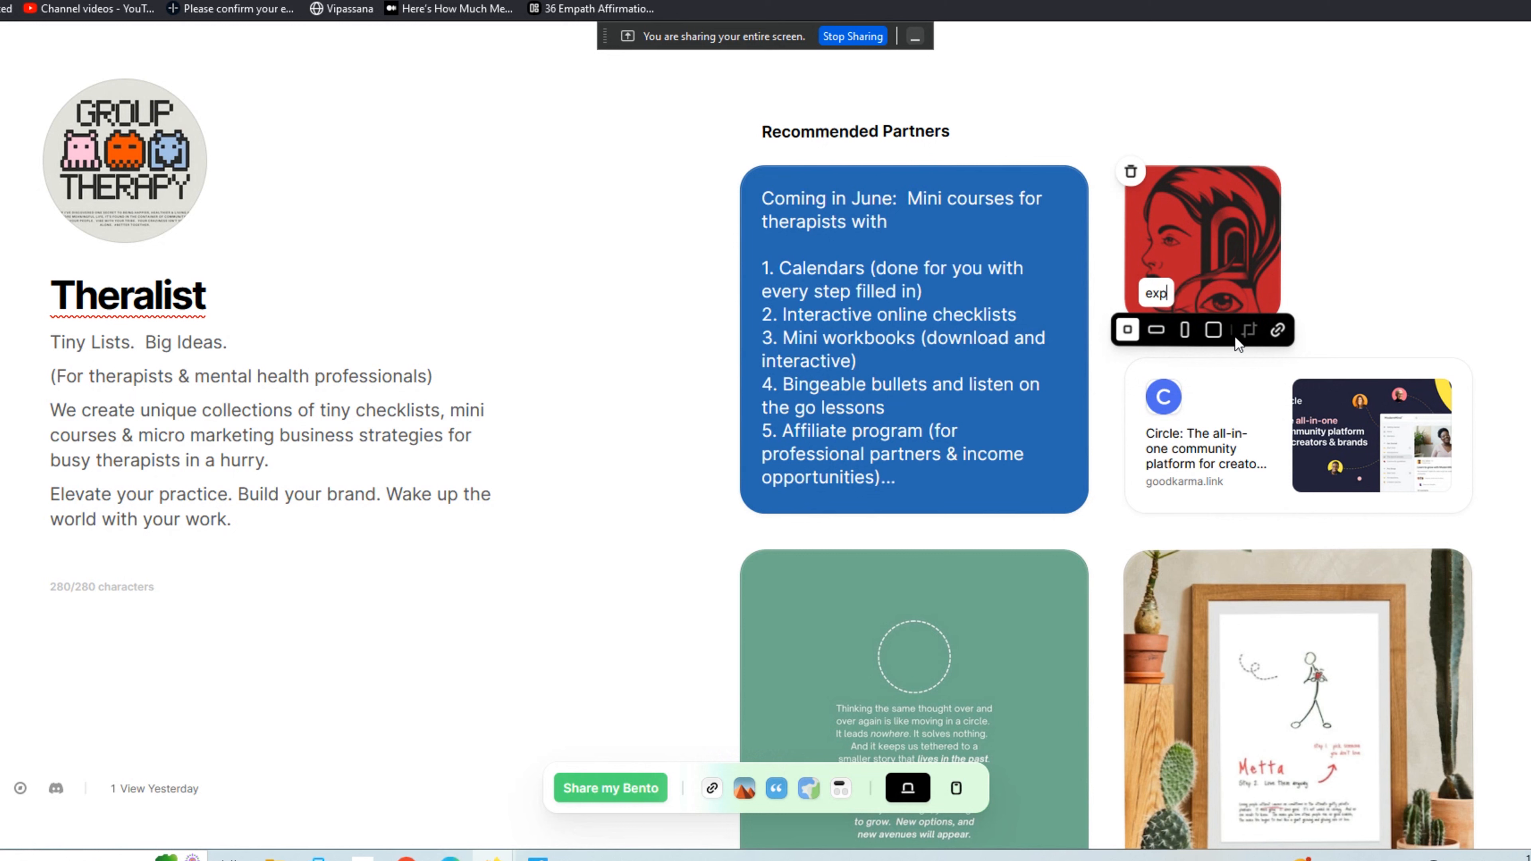
{"action": "type", "text": "and your mind"}
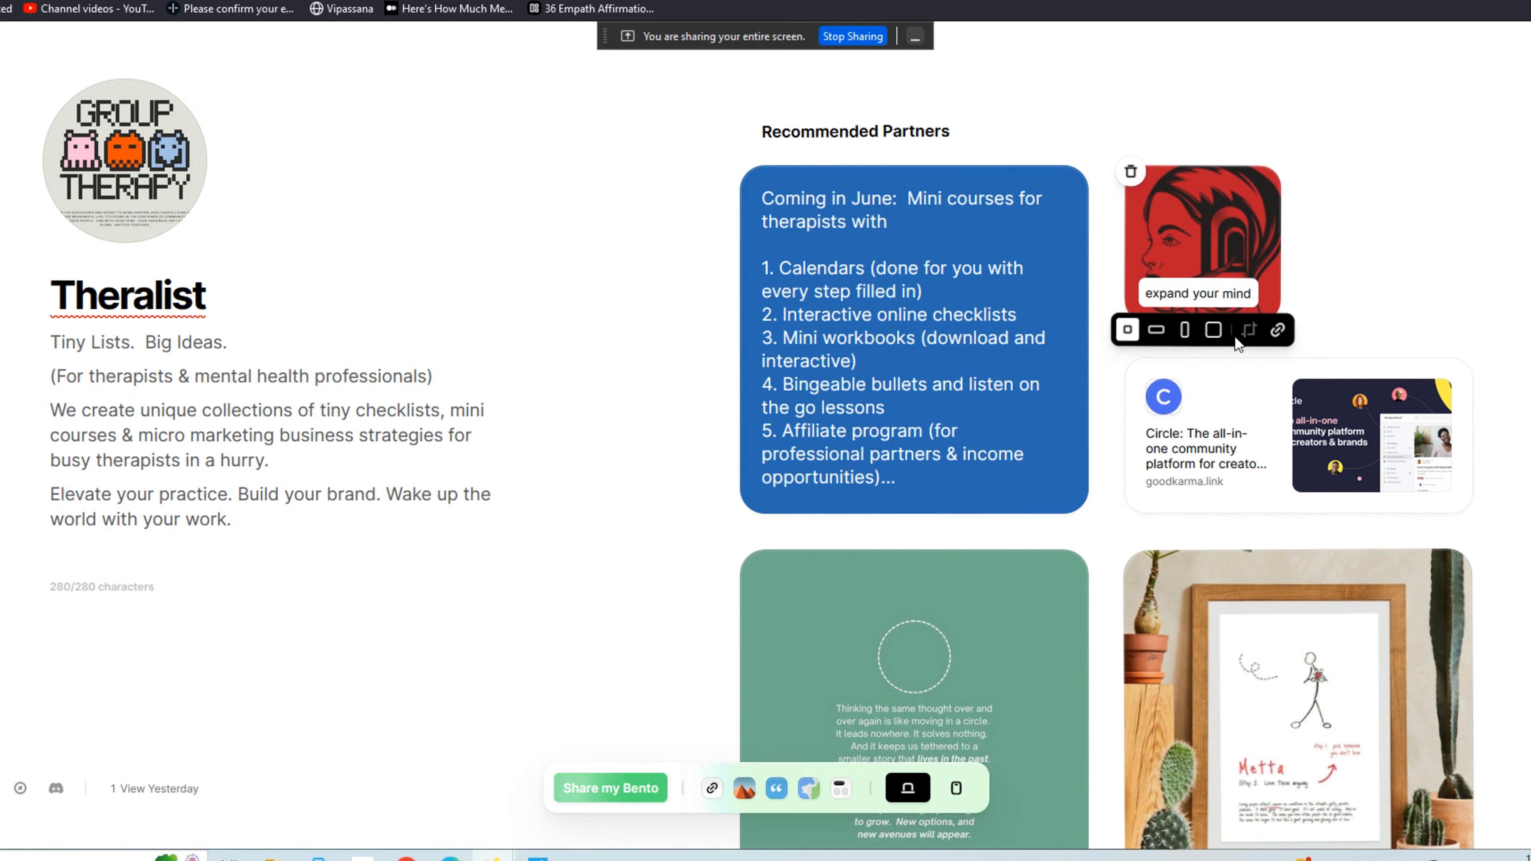
{"action": "left_click", "coordinate": [1278, 330]}
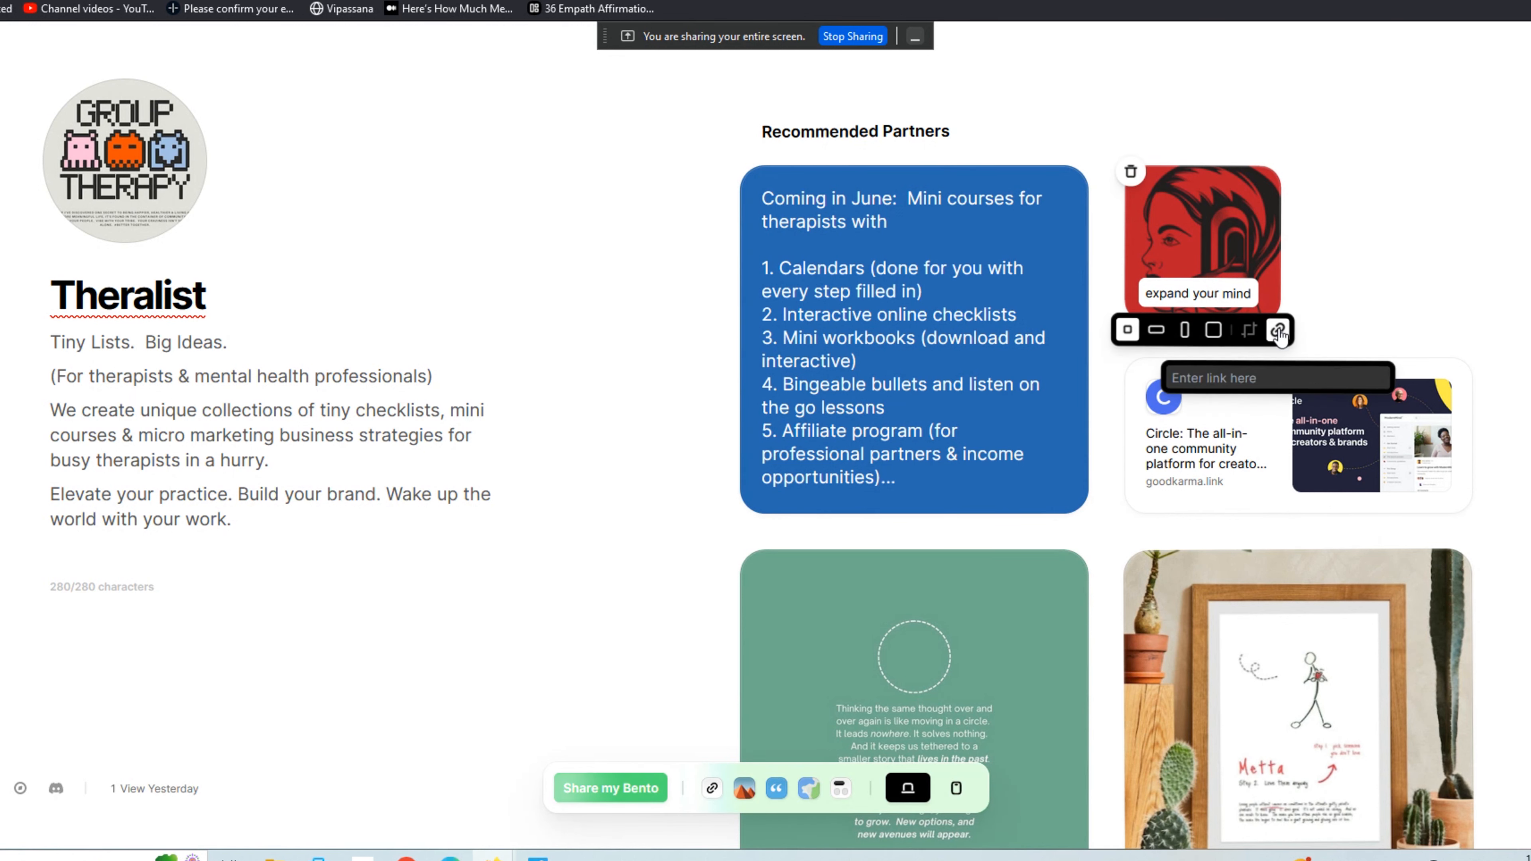
{"action": "mouse_move", "coordinate": [1248, 365]}
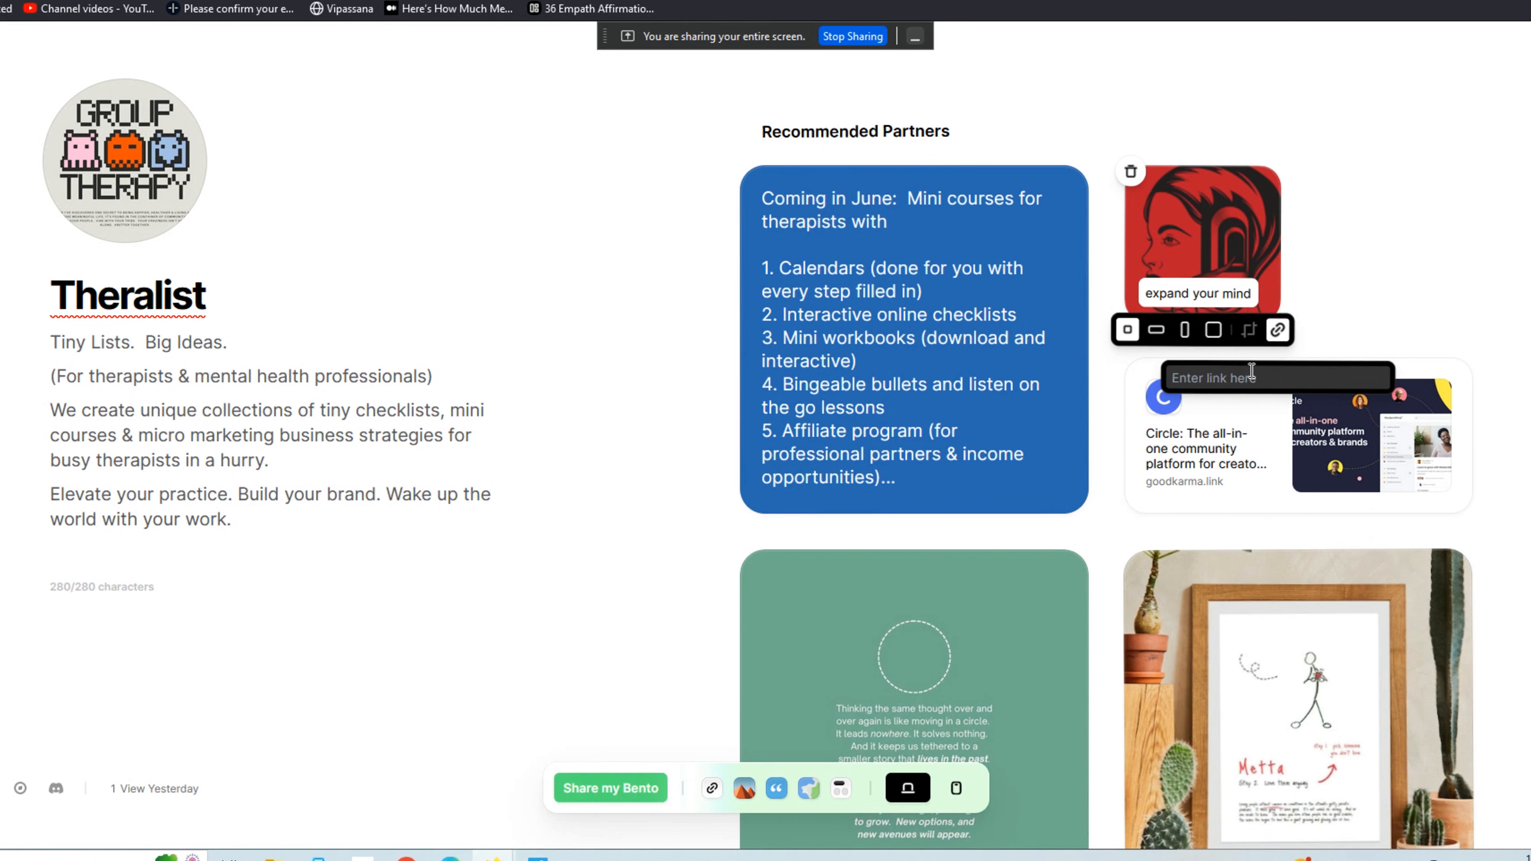
{"action": "left_click", "coordinate": [1238, 369]}
{"action": "type", "text": "http://esp"}
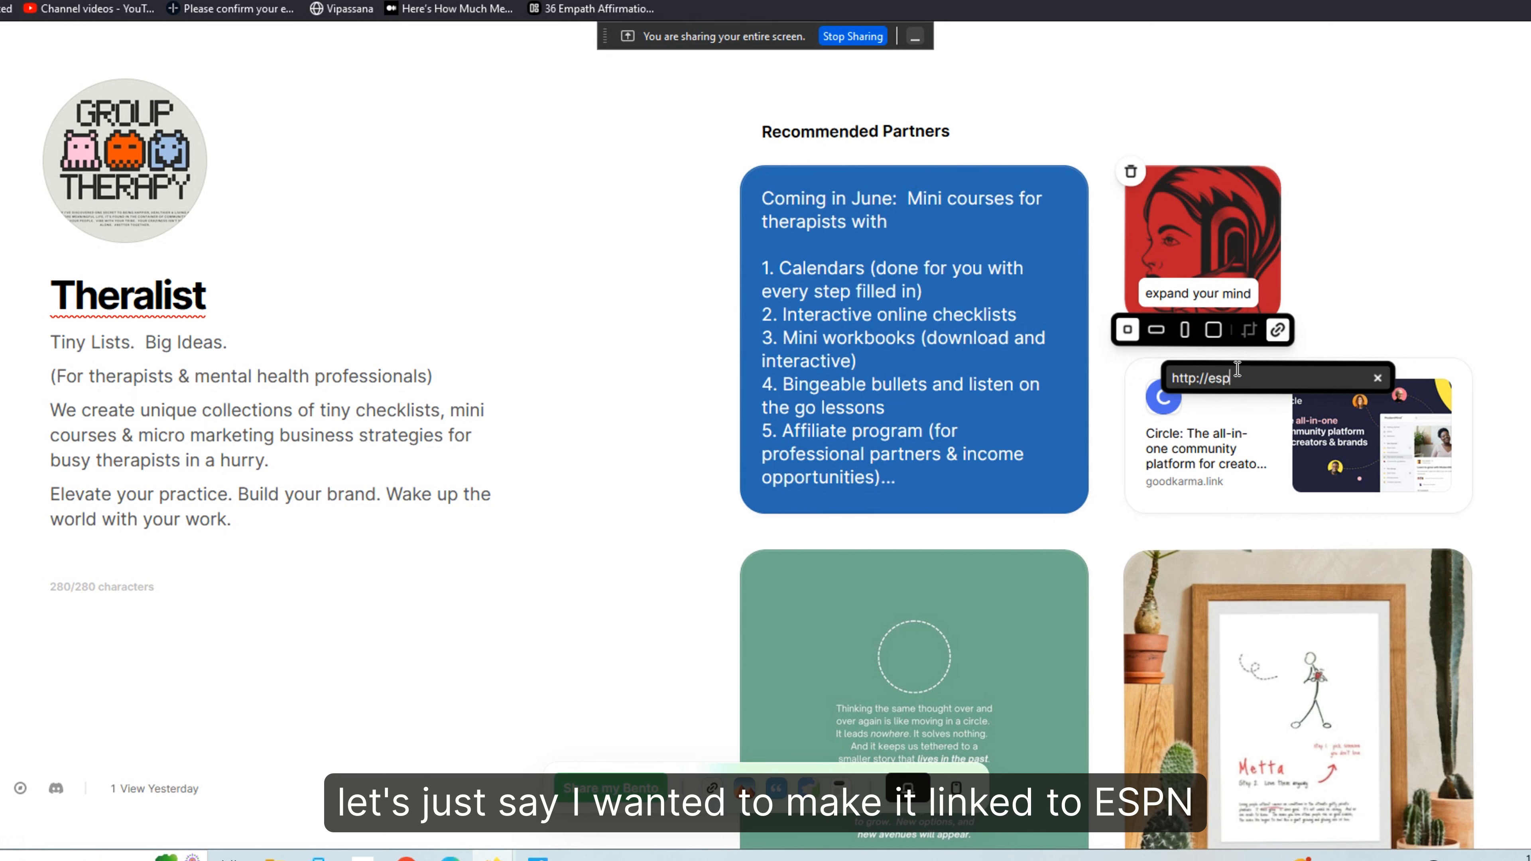
{"action": "type", "text": "n.com"}
{"action": "key", "text": "Return"}
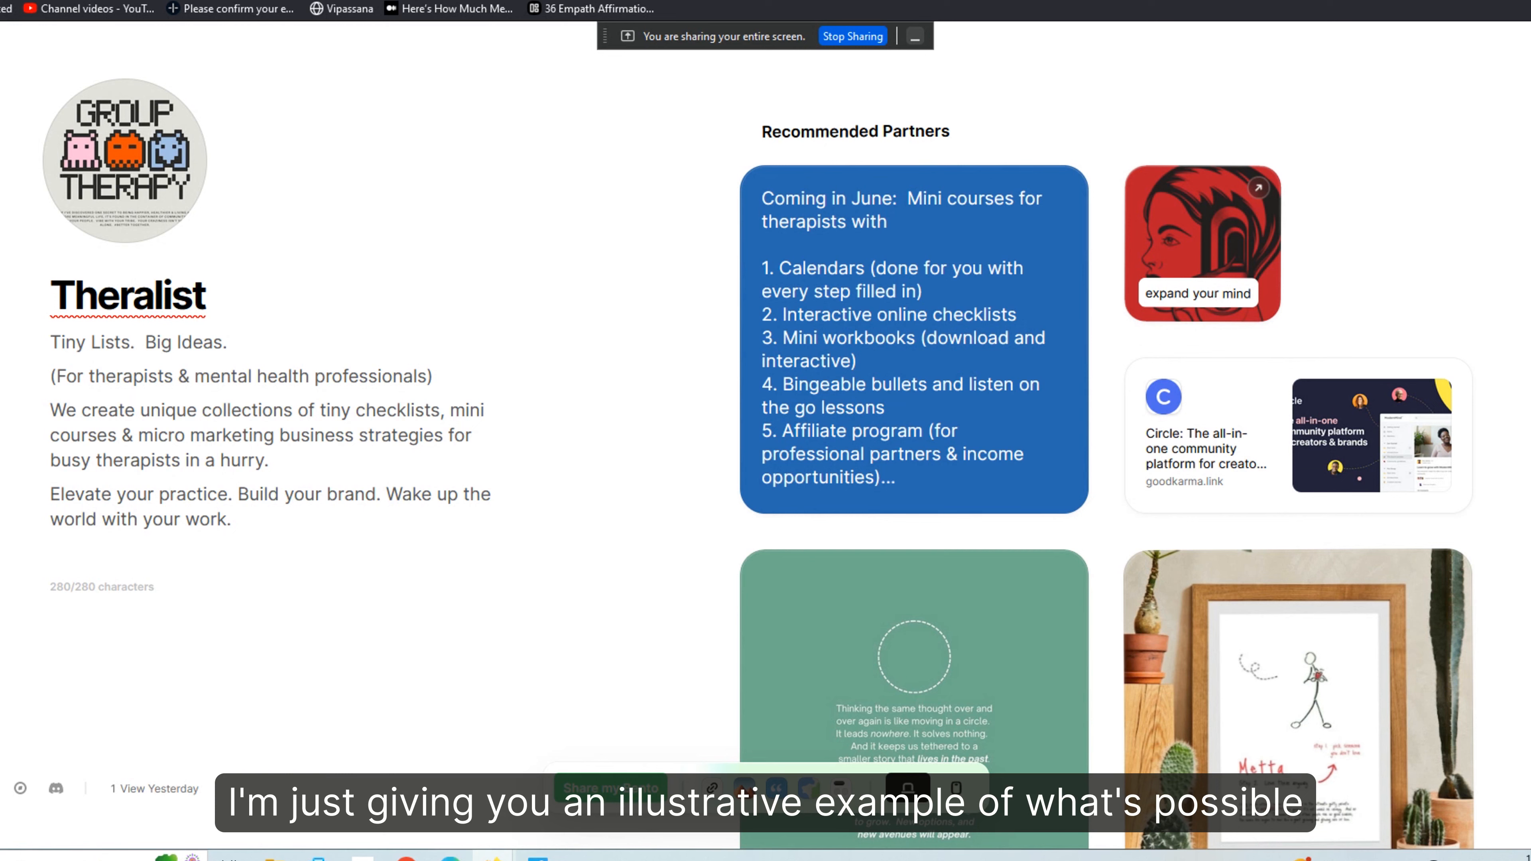
Move the lower "Tiny Lists. Big Ideas." section title above the row of four small square cards
{"action": "scroll", "coordinate": [1106, 470], "scroll_direction": "up", "scroll_amount": 5}
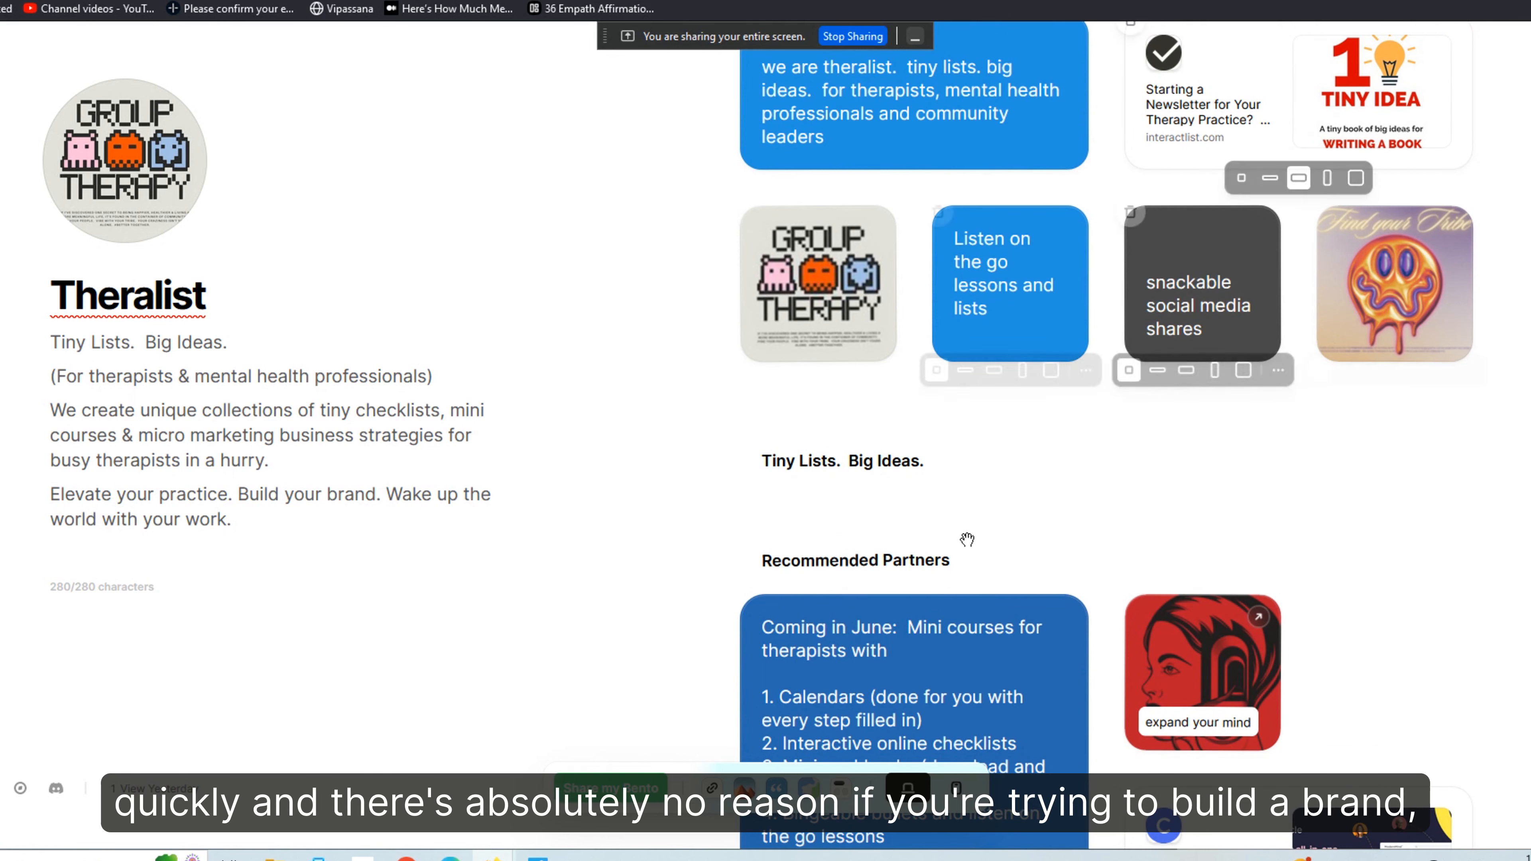
{"action": "left_click_drag", "start_coordinate": [796, 467], "coordinate": [797, 272]}
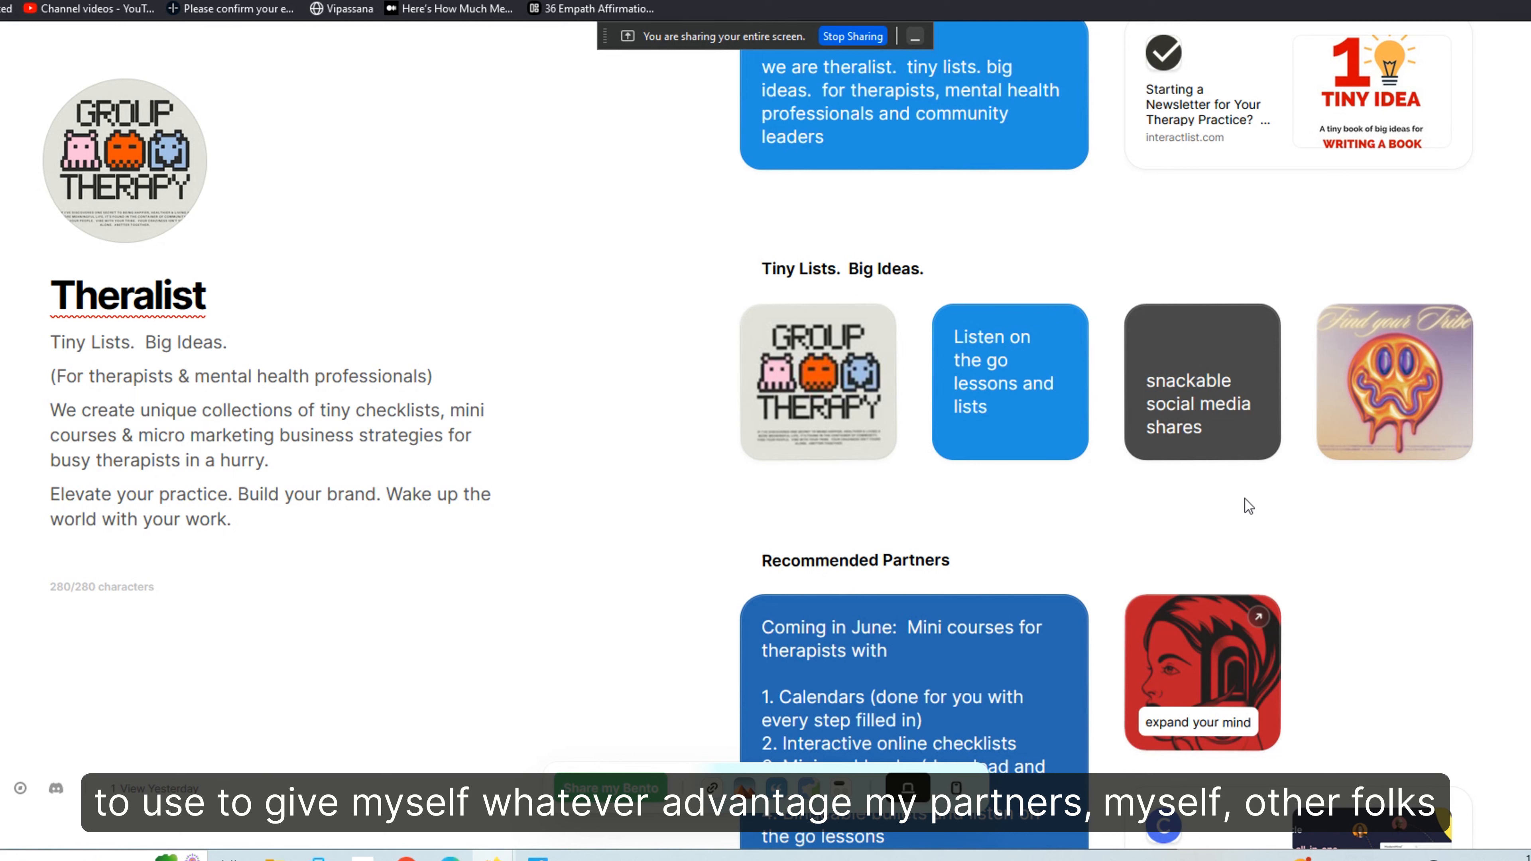
{"action": "mouse_move", "coordinate": [1256, 462]}
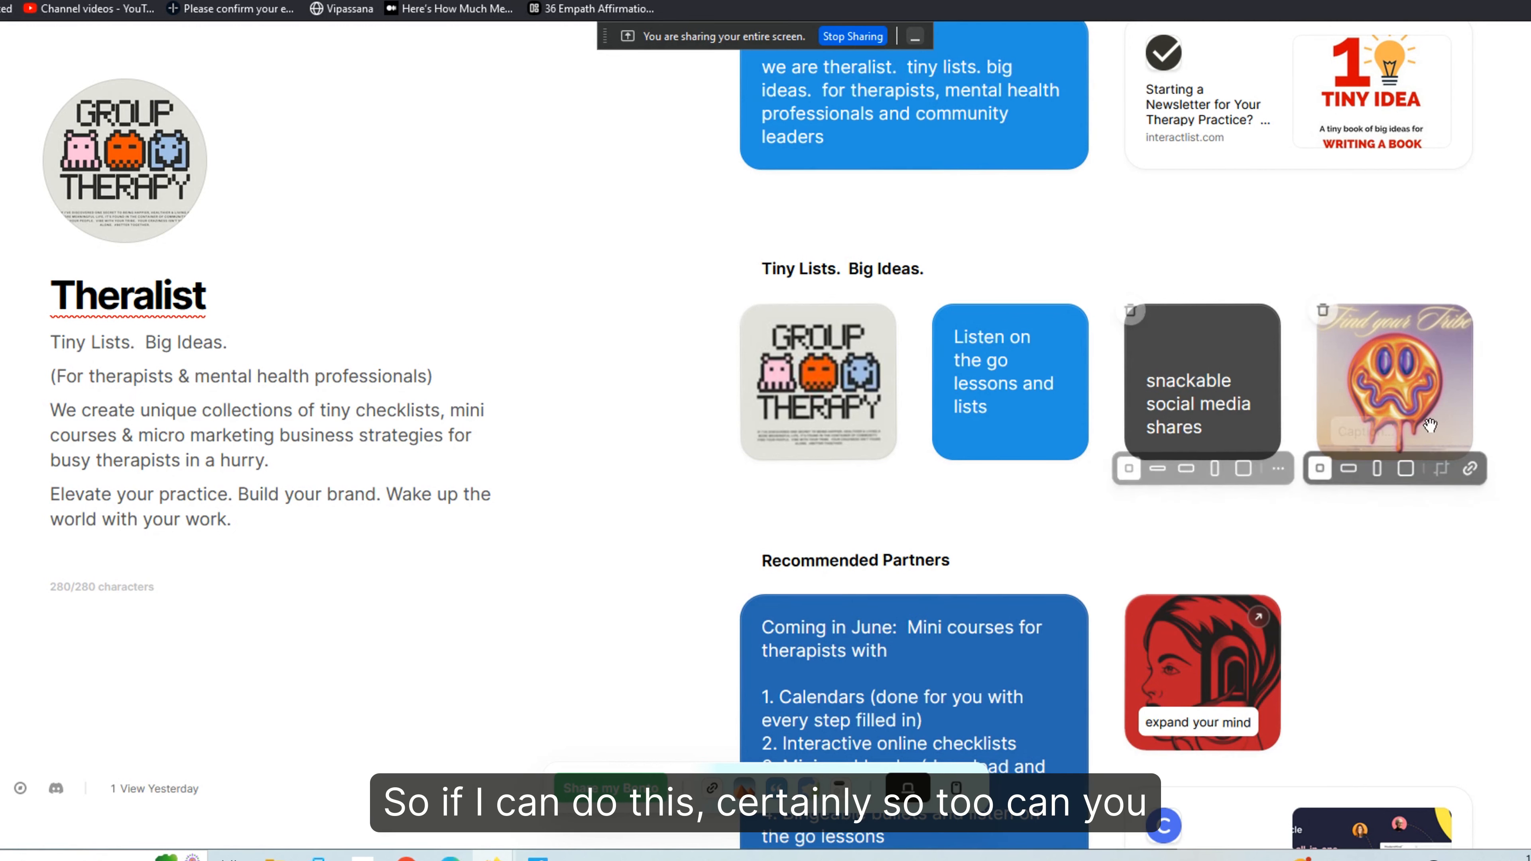
{"action": "scroll", "coordinate": [1106, 434], "scroll_direction": "up", "scroll_amount": 10}
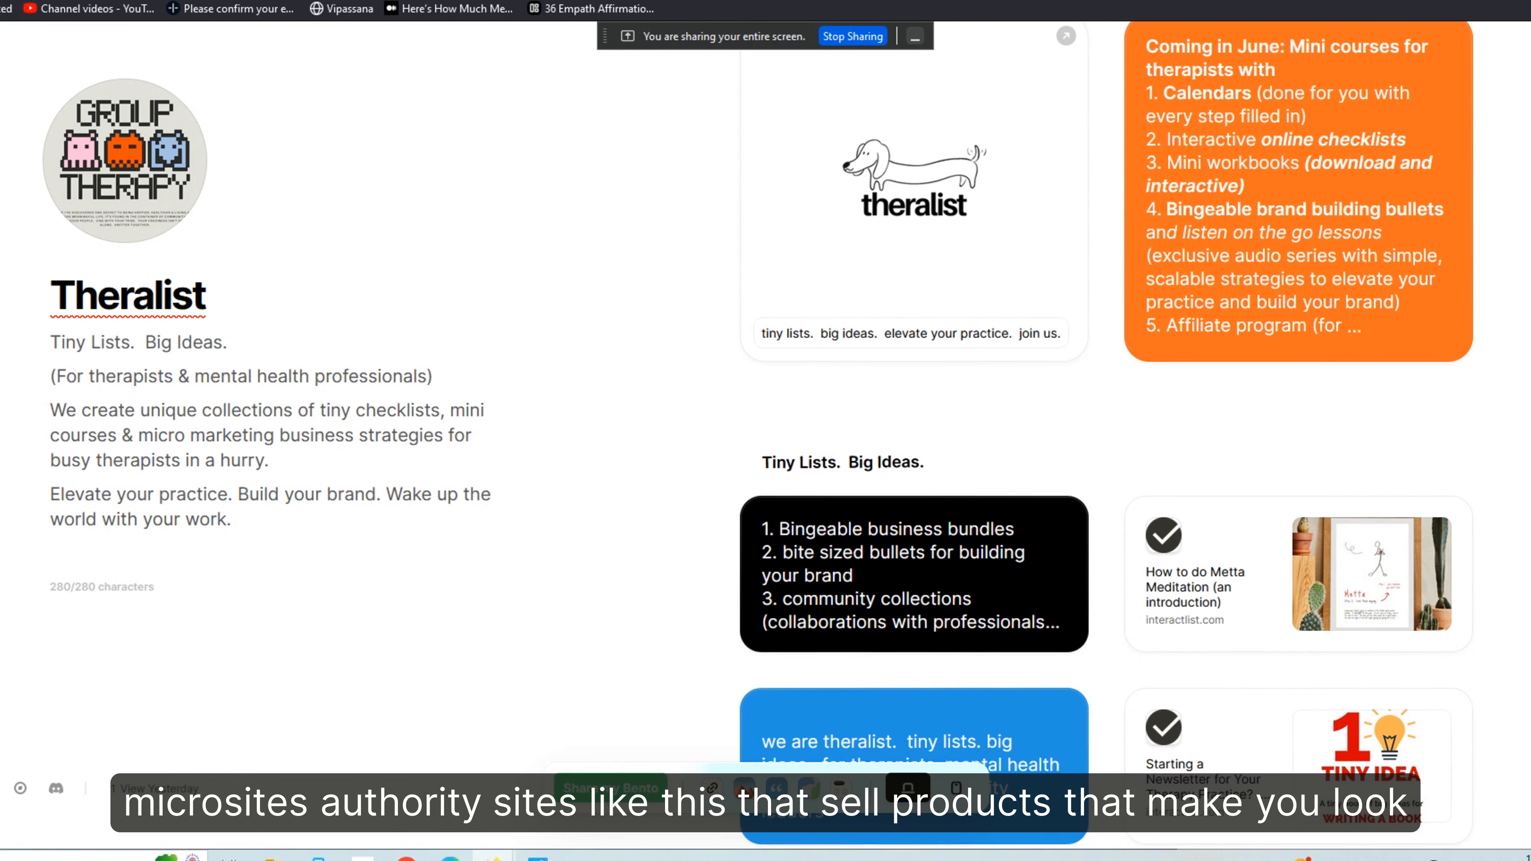
{"action": "scroll", "coordinate": [1107, 435], "scroll_direction": "up", "scroll_amount": 1}
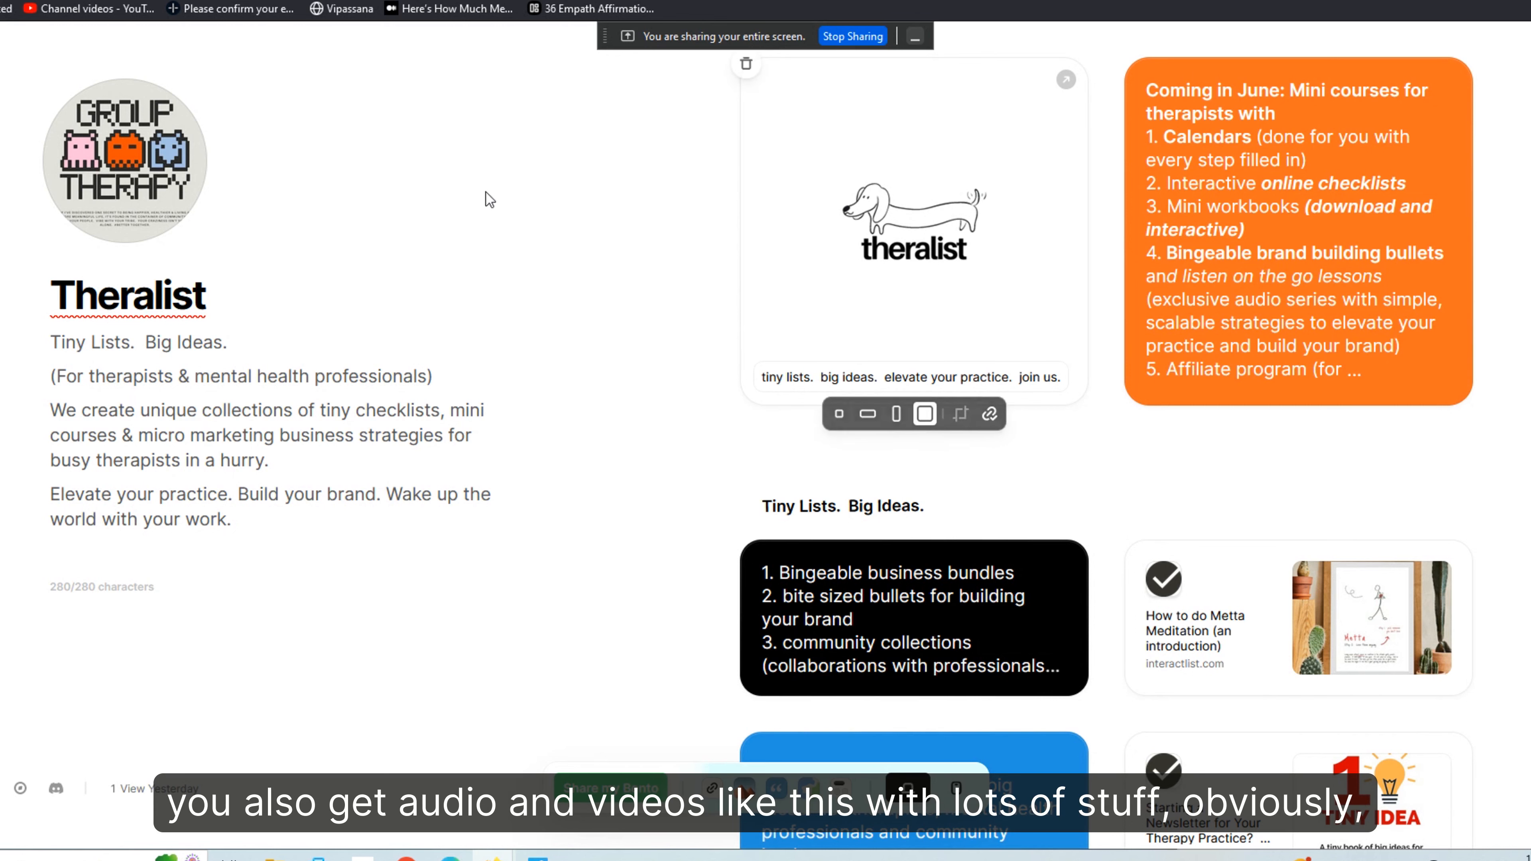
{"action": "mouse_move", "coordinate": [746, 245]}
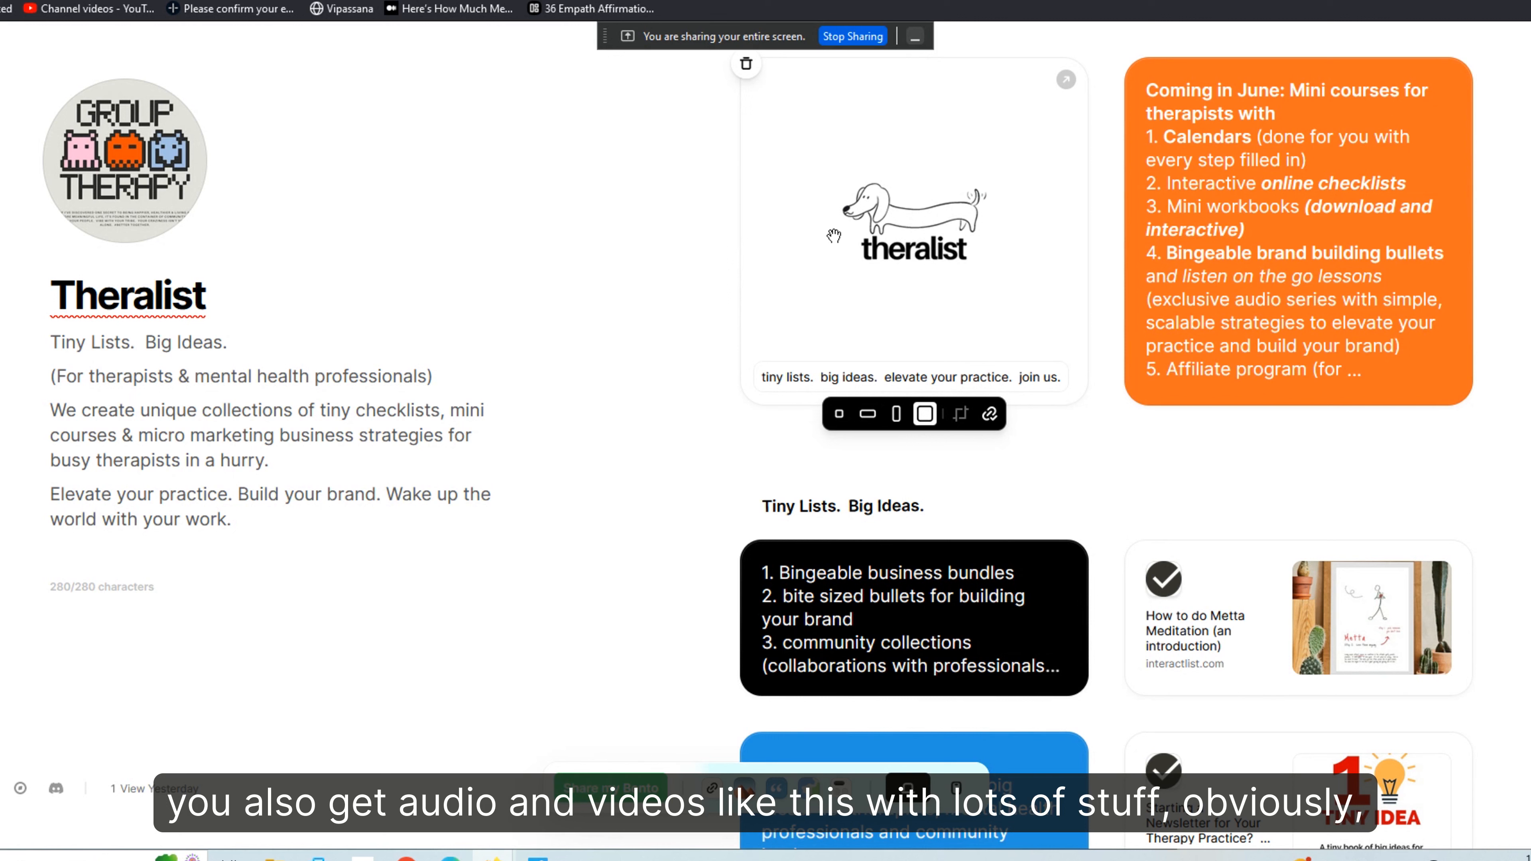